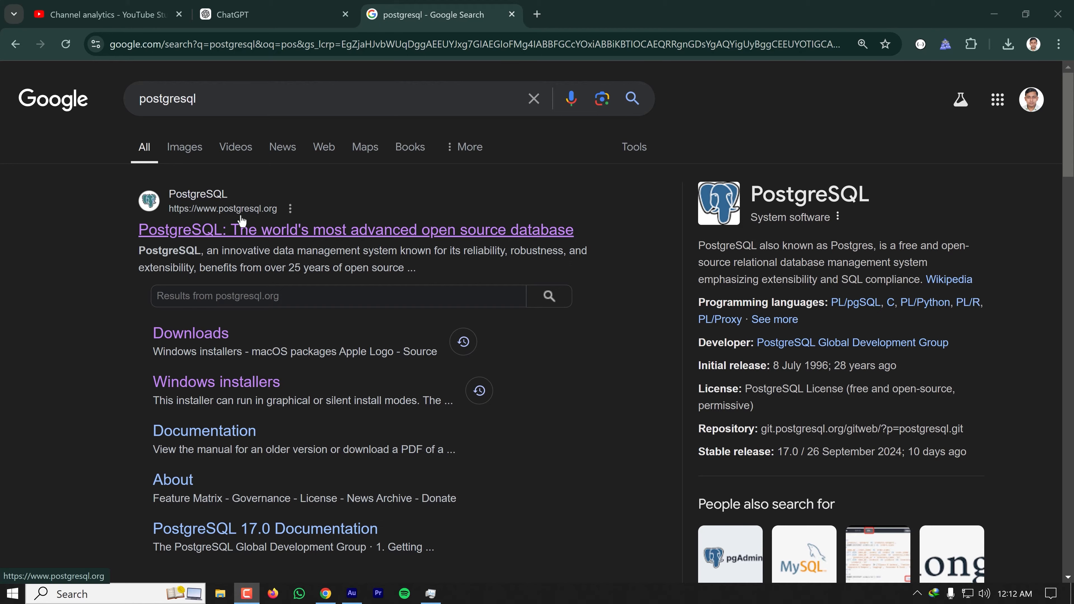
- Open the official PostgreSQL website from the Google results for postgresql
click(243, 216)
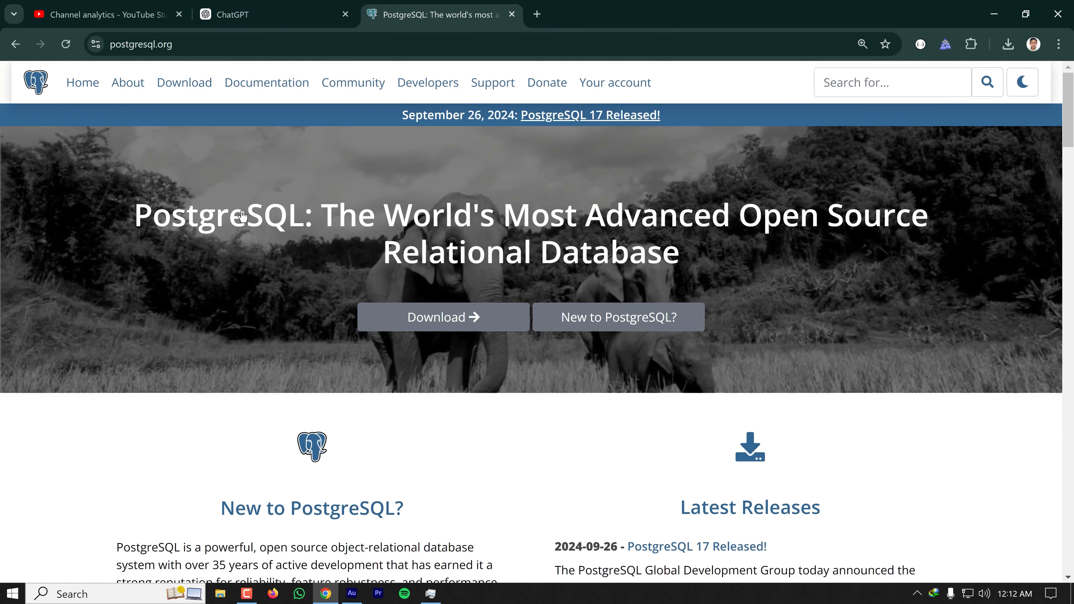
- Go through postgresql.org's Windows downloads to EDB and download the PostgreSQL 17.0 Windows x86-64 installer
click(190, 88)
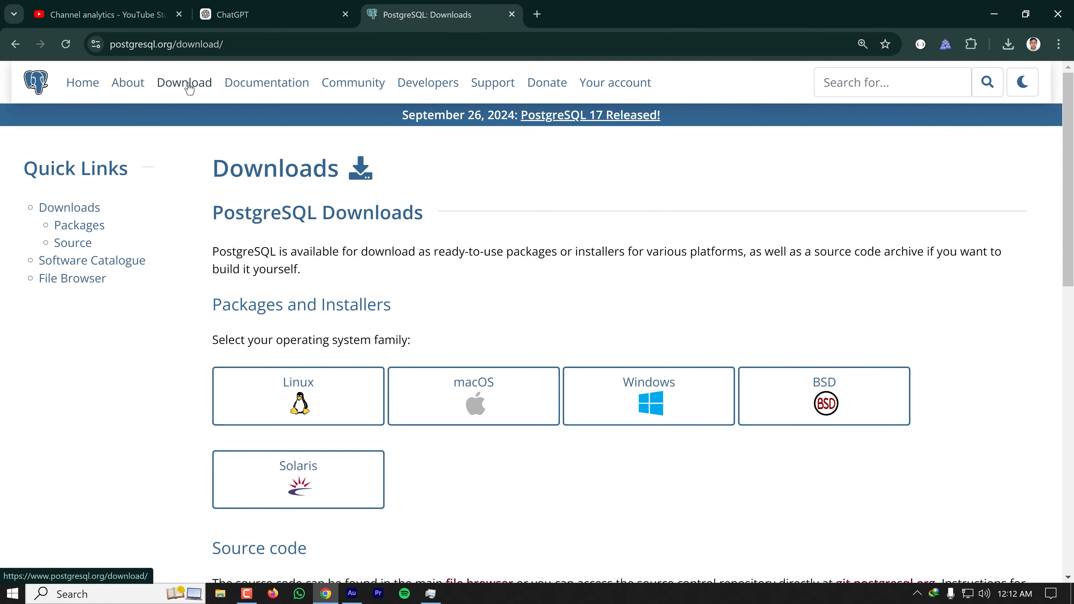
click(660, 398)
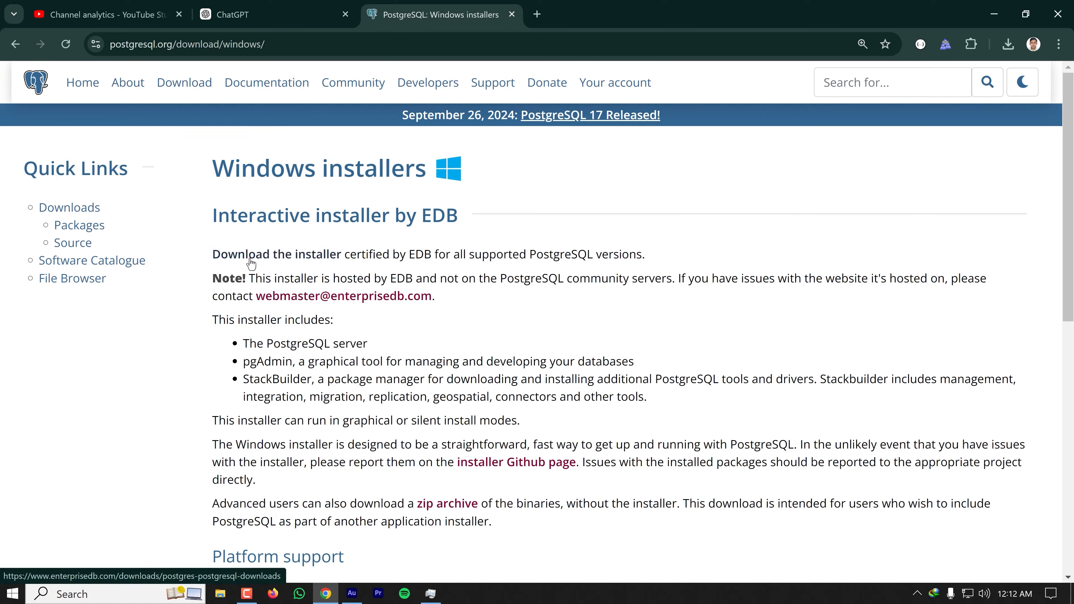
click(280, 254)
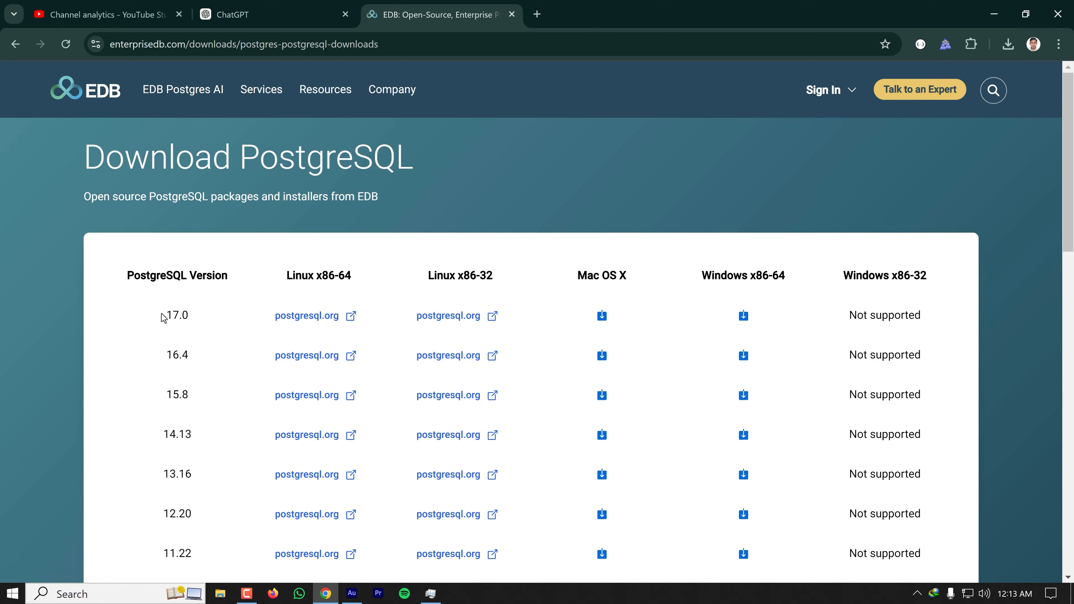
click(744, 316)
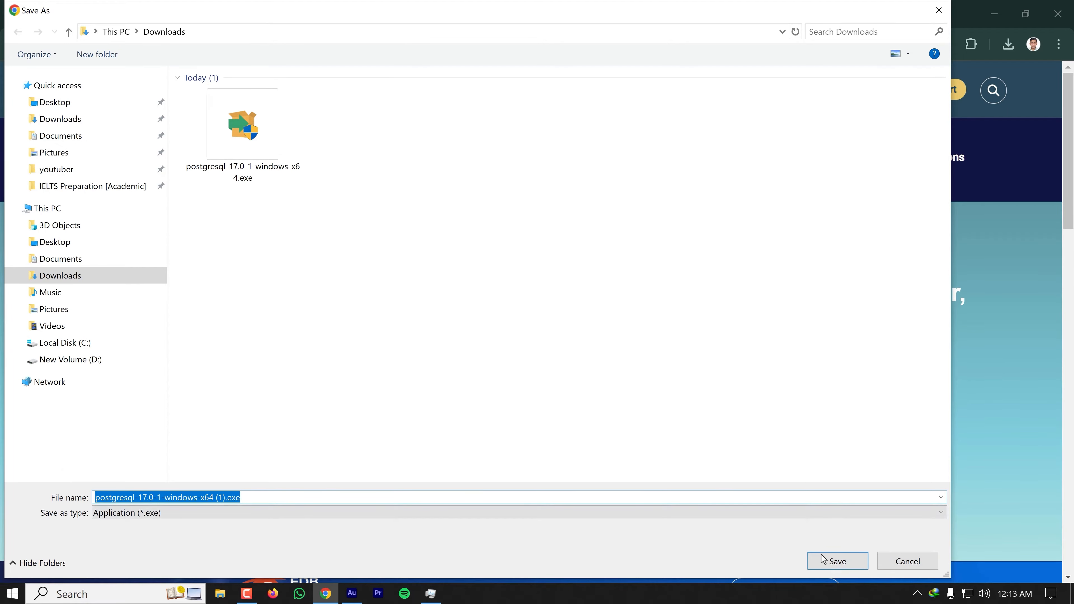
- Save the PostgreSQL 17.0 installer to Downloads and check Chrome's recent downloads
click(834, 561)
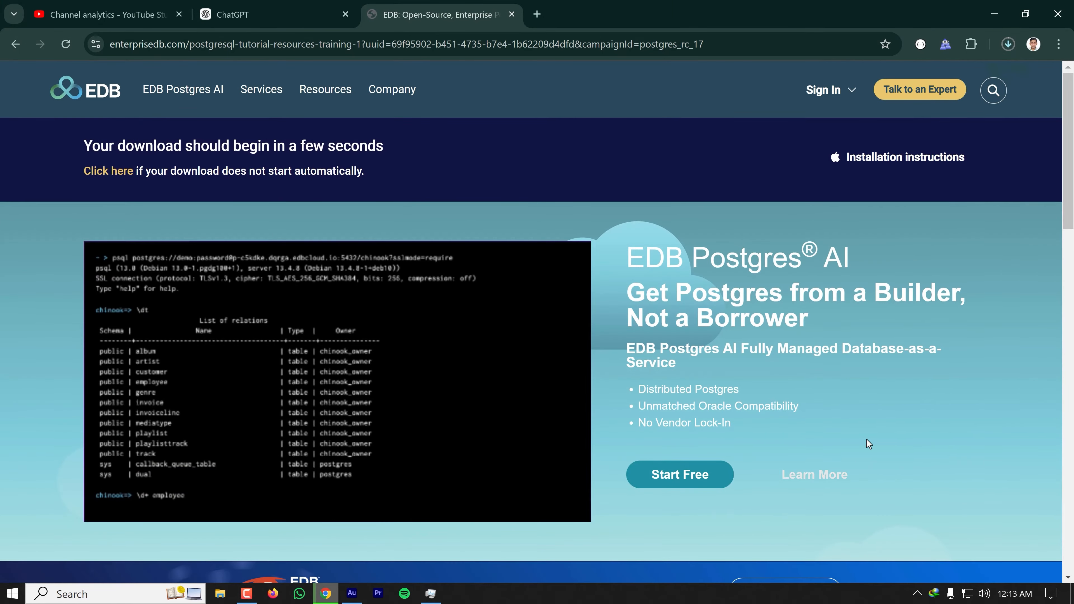
click(1009, 44)
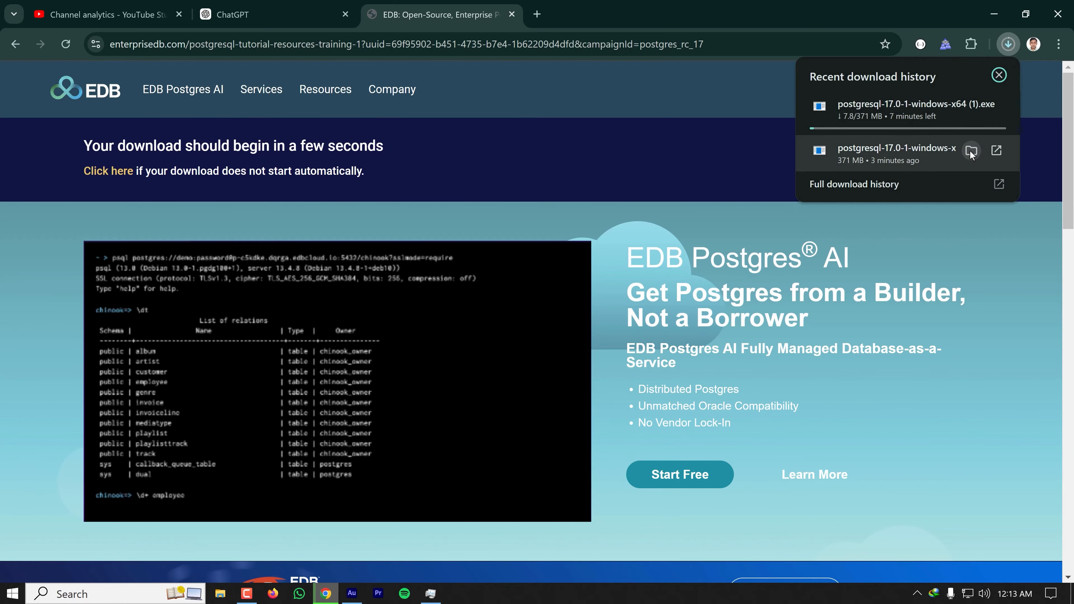
- Show postgresql-17.0-1-windows-x64.exe in the Downloads folder and run it as administrator
click(970, 150)
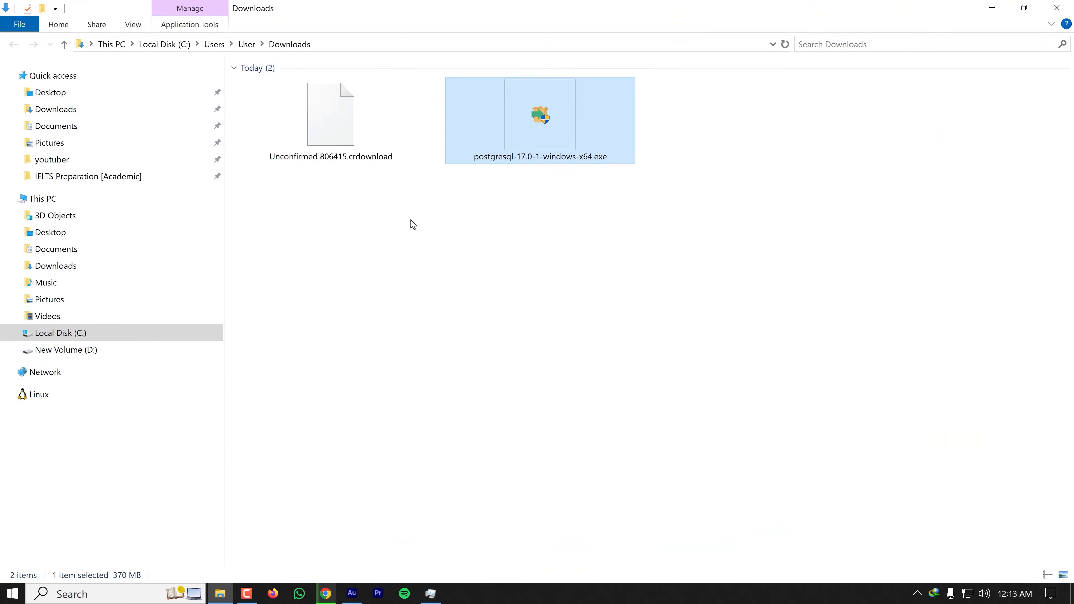
mouse_move(539, 122)
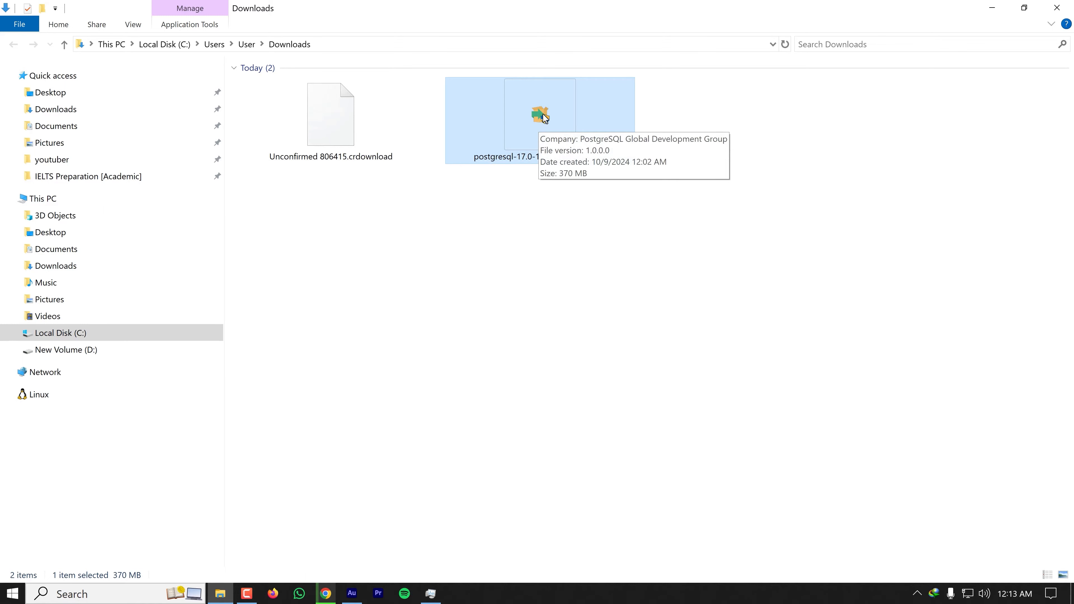
right_click(542, 114)
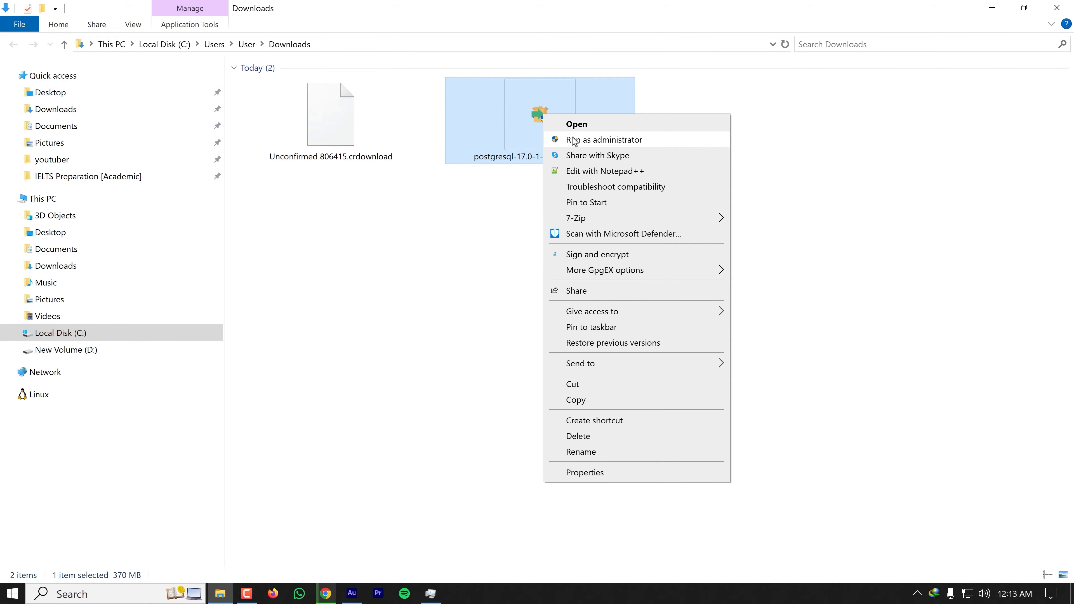
click(574, 141)
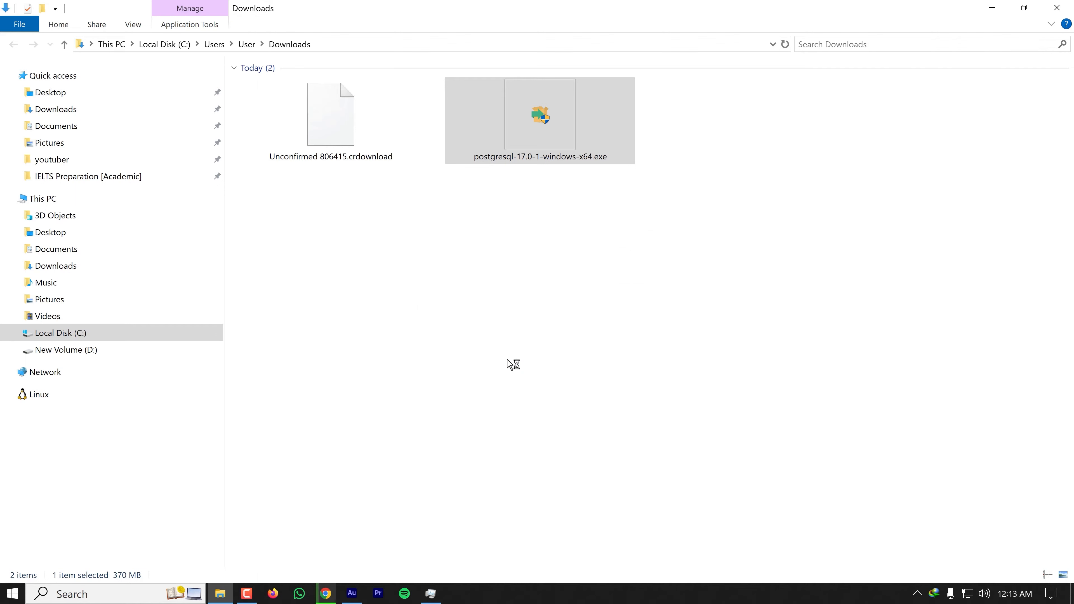
- Accept the default install directory, all four components and the default data directory C:\Program Files\PostgreSQL\17\data
click(656, 439)
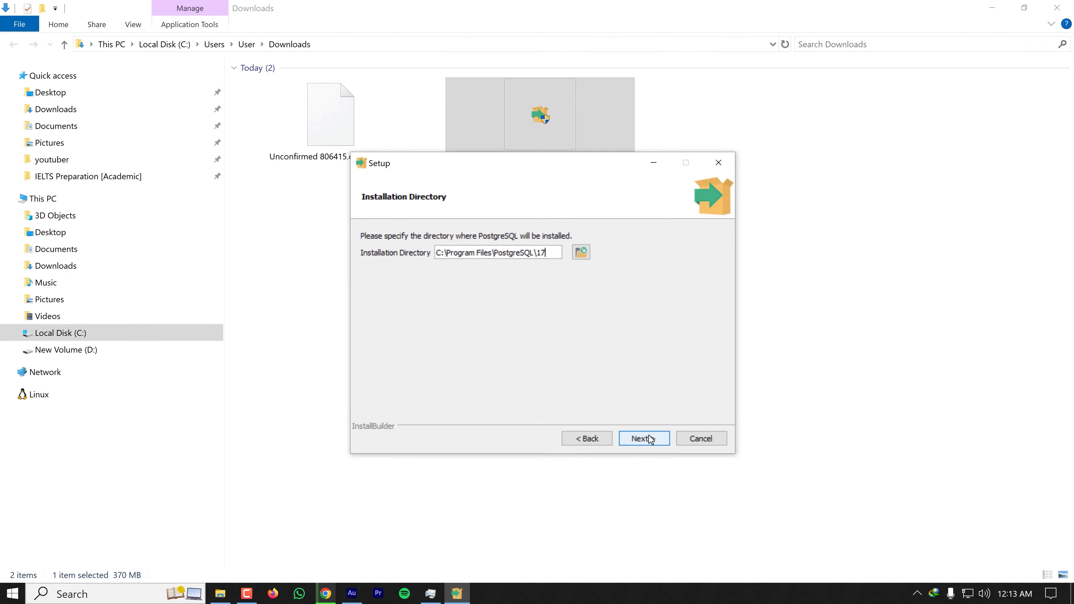
click(650, 438)
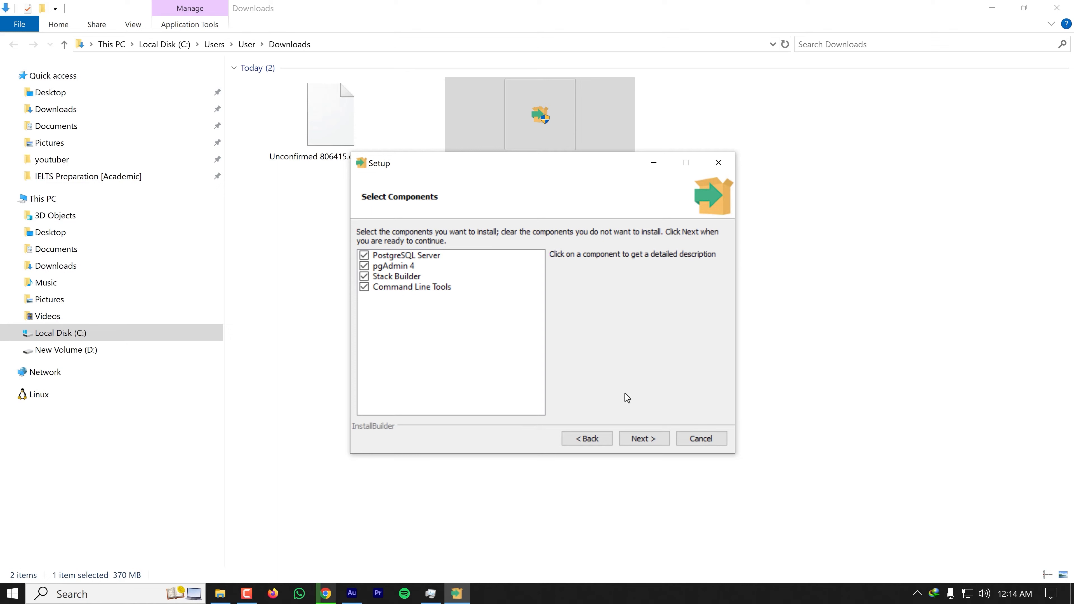
click(644, 439)
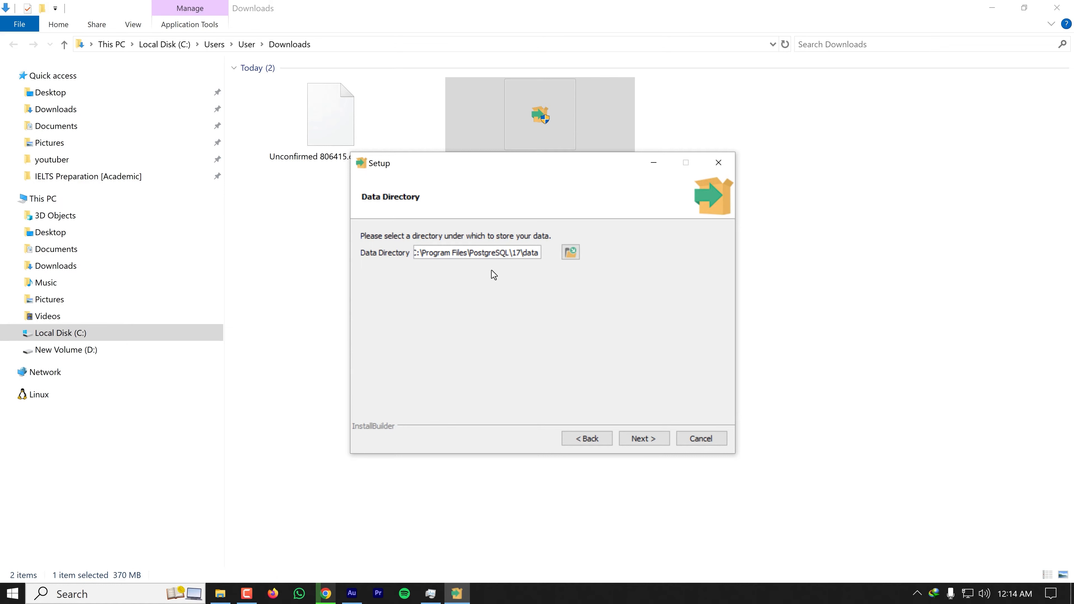
click(642, 442)
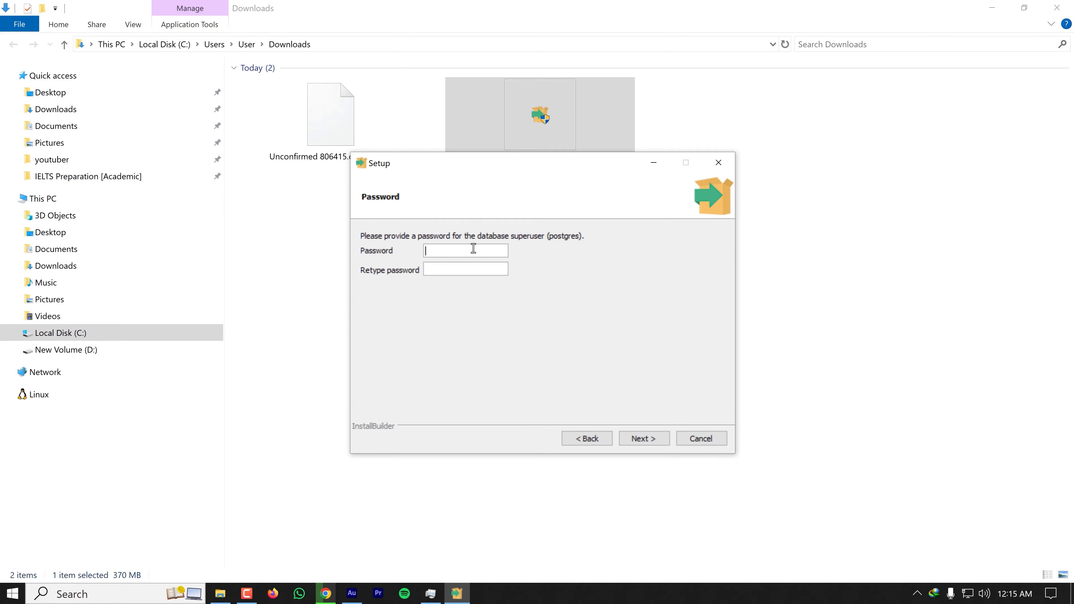
- Enter the superuser password in both password fields and continue to the Port page
text(admin)
click(468, 266)
text(admin)
click(636, 438)
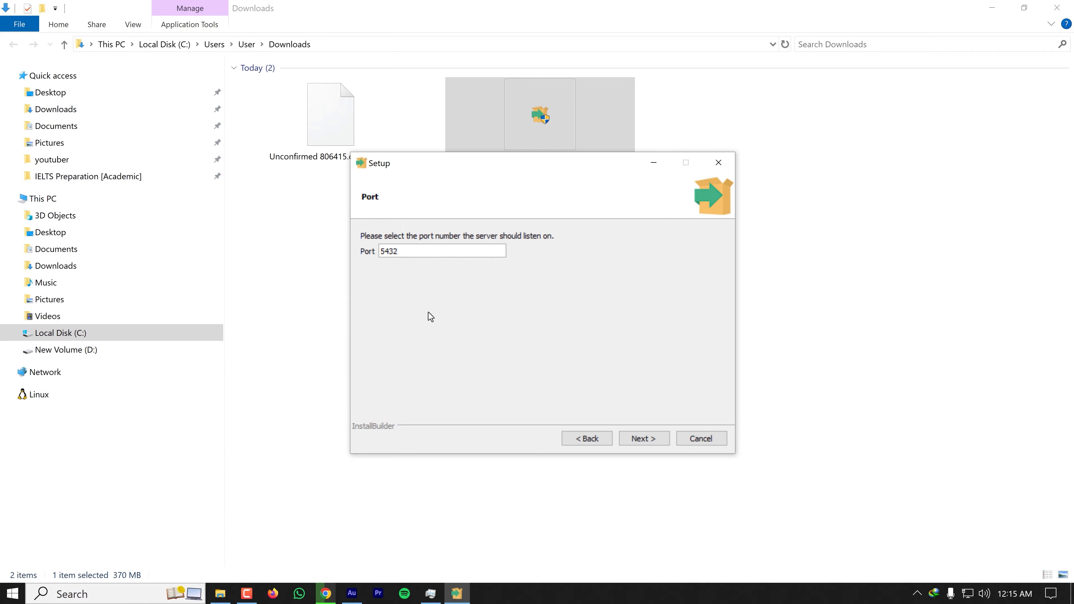
- Keep port 5432 and the default locale, accept the summary, and start installing PostgreSQL
click(647, 438)
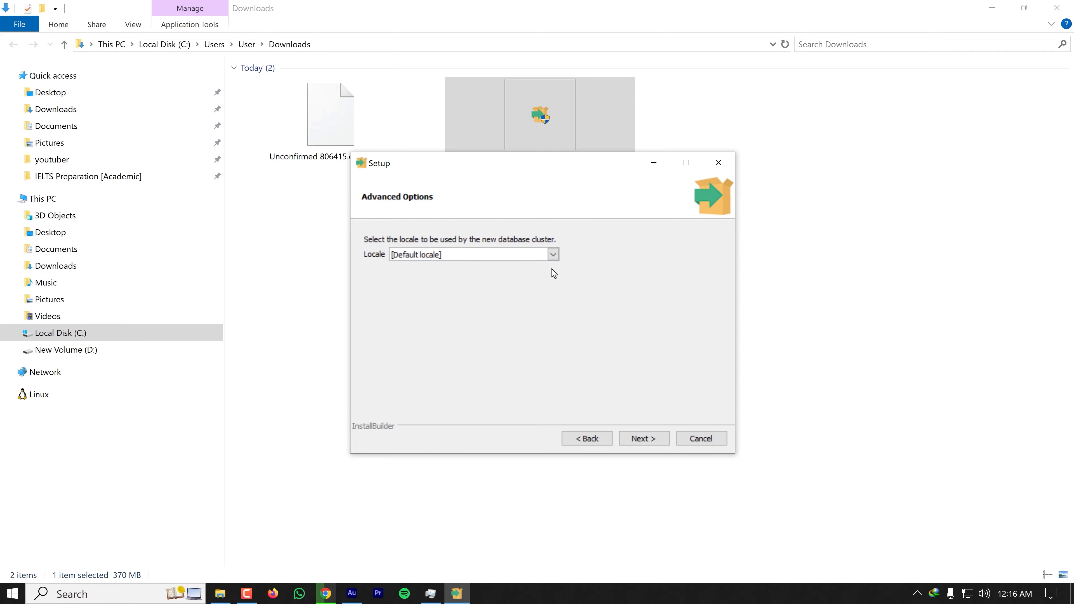
click(555, 254)
click(555, 254)
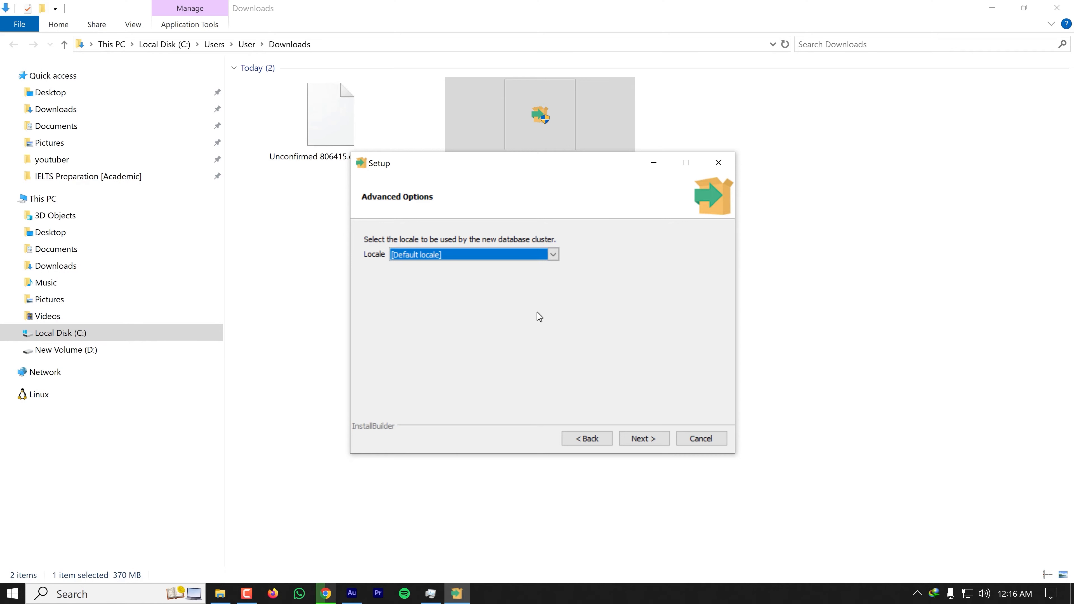
click(637, 436)
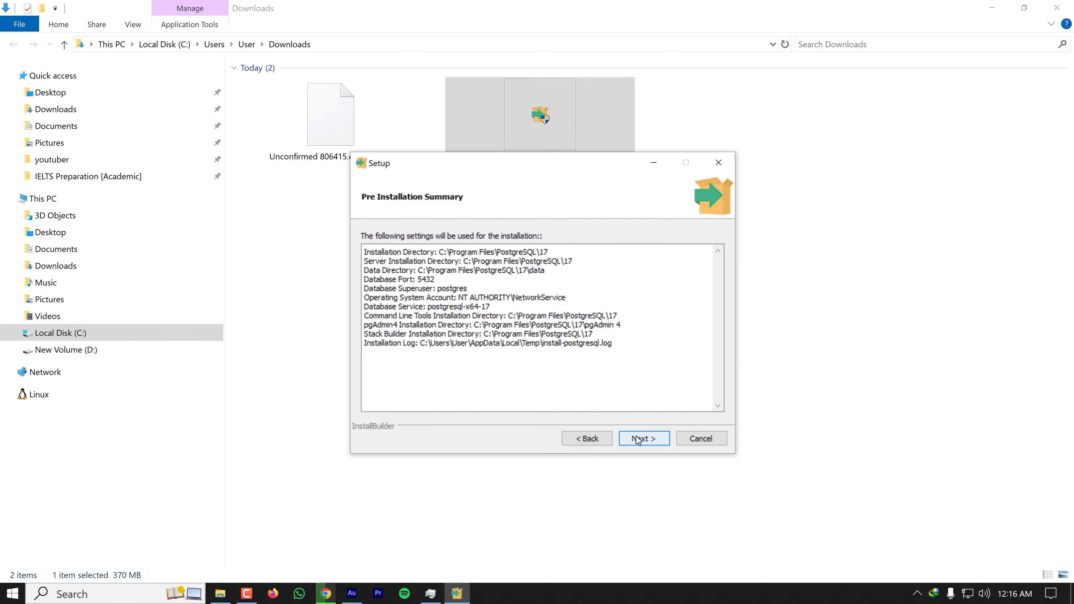
click(638, 439)
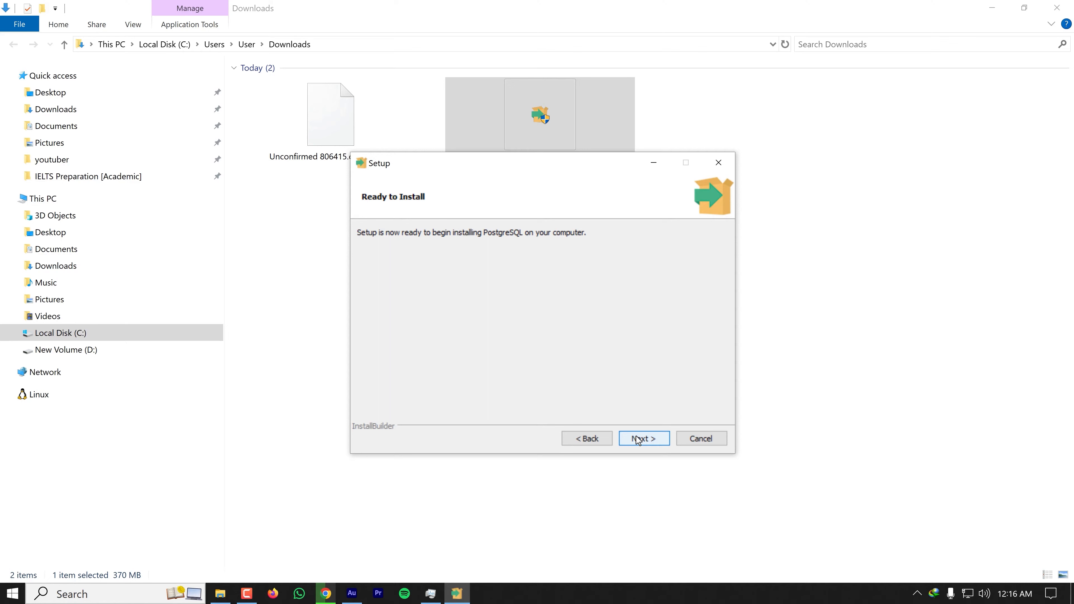
click(638, 439)
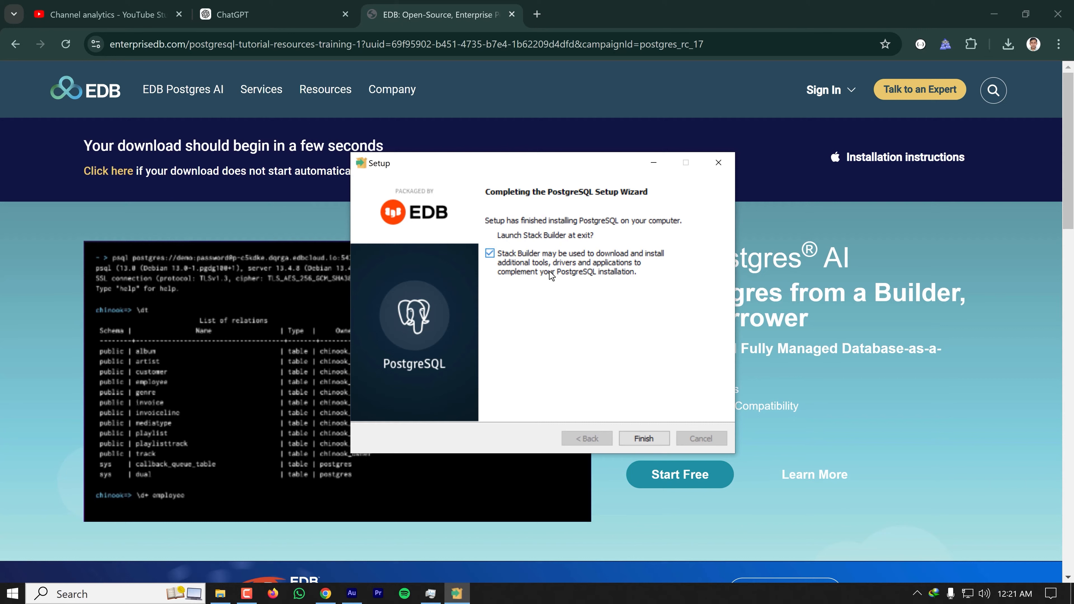
- Finish setup, launch Stack Builder, and pick the PostgreSQL 17 installation on port 5432
click(641, 438)
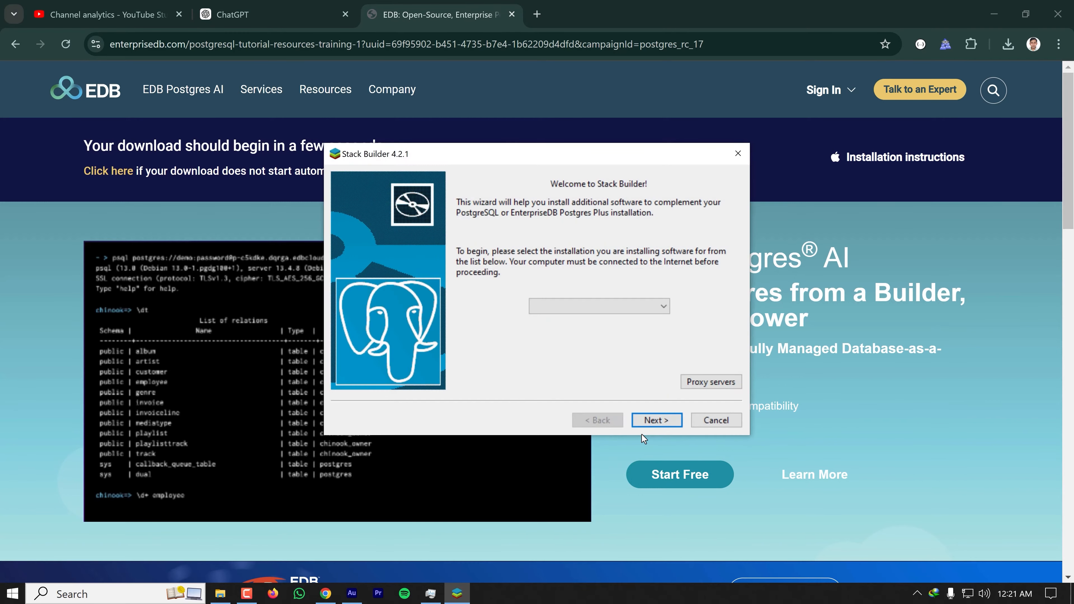
click(664, 306)
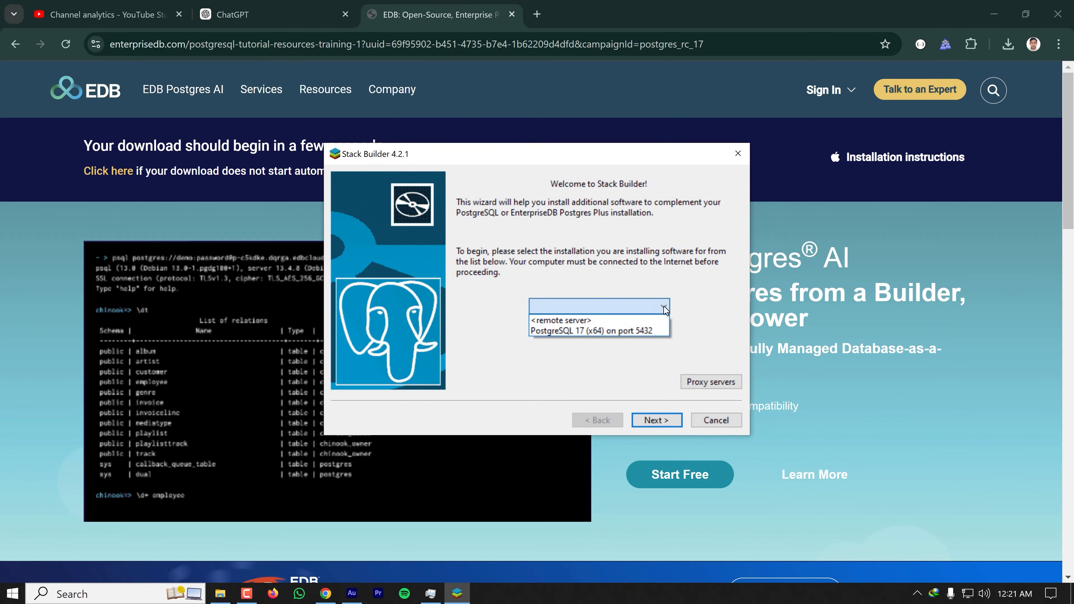
click(662, 309)
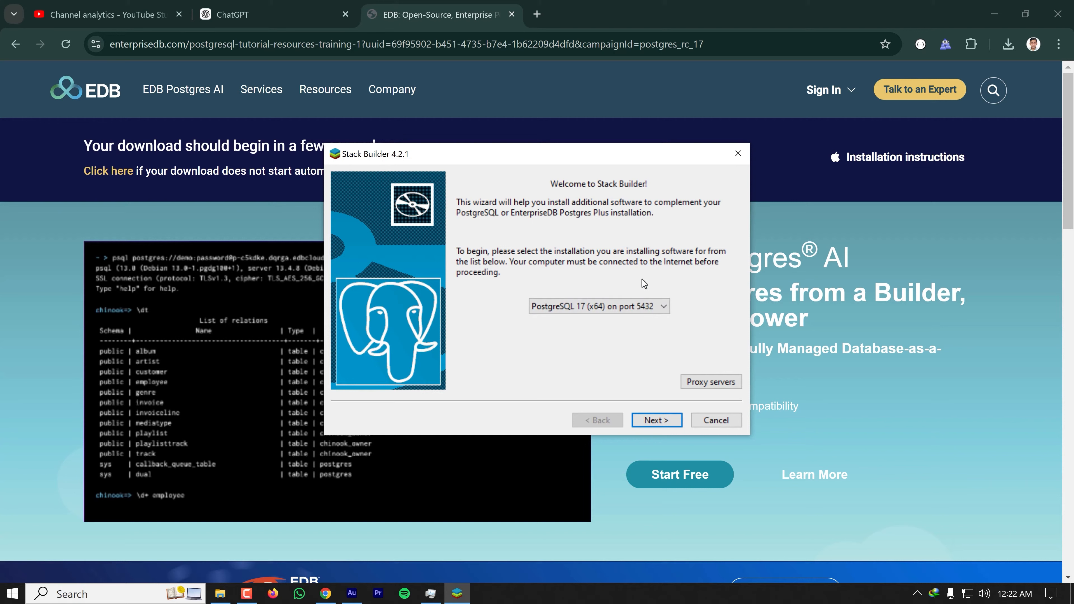
click(649, 420)
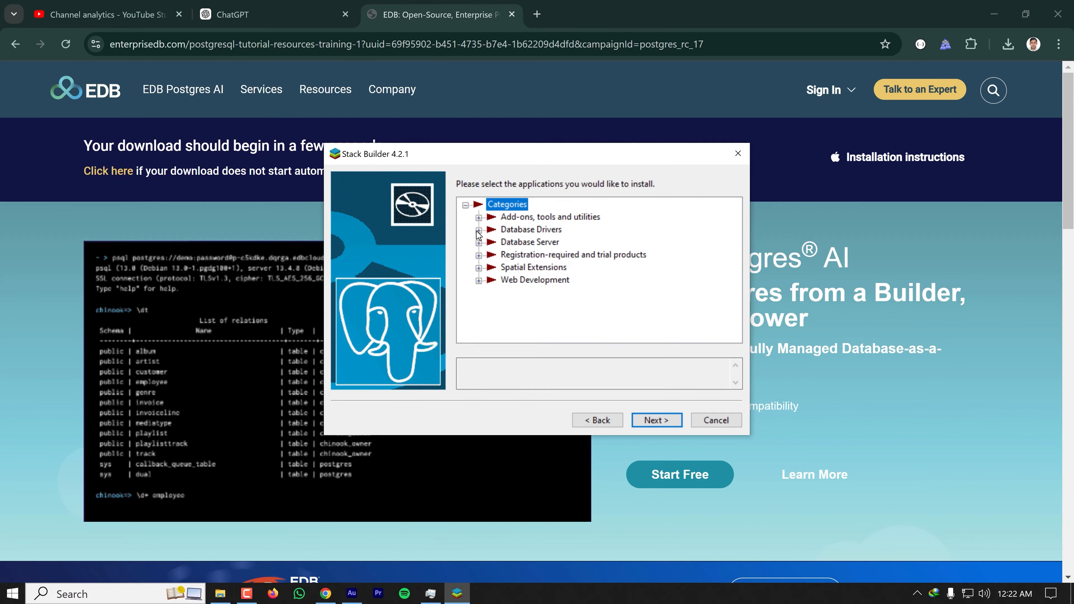
- Browse the package categories, then exit Stack Builder without selecting any packages
click(479, 230)
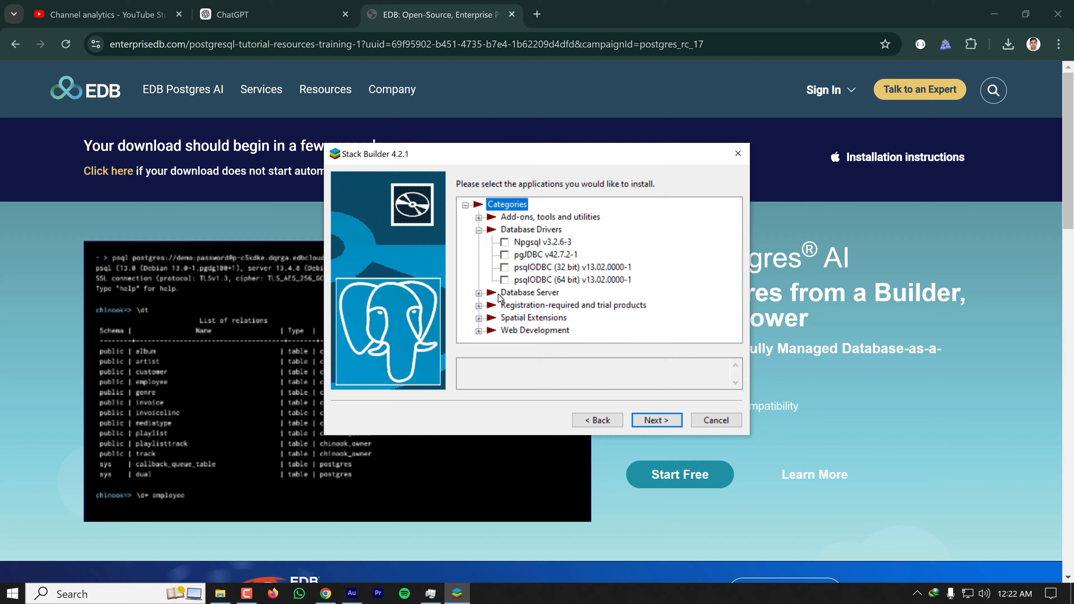
click(479, 292)
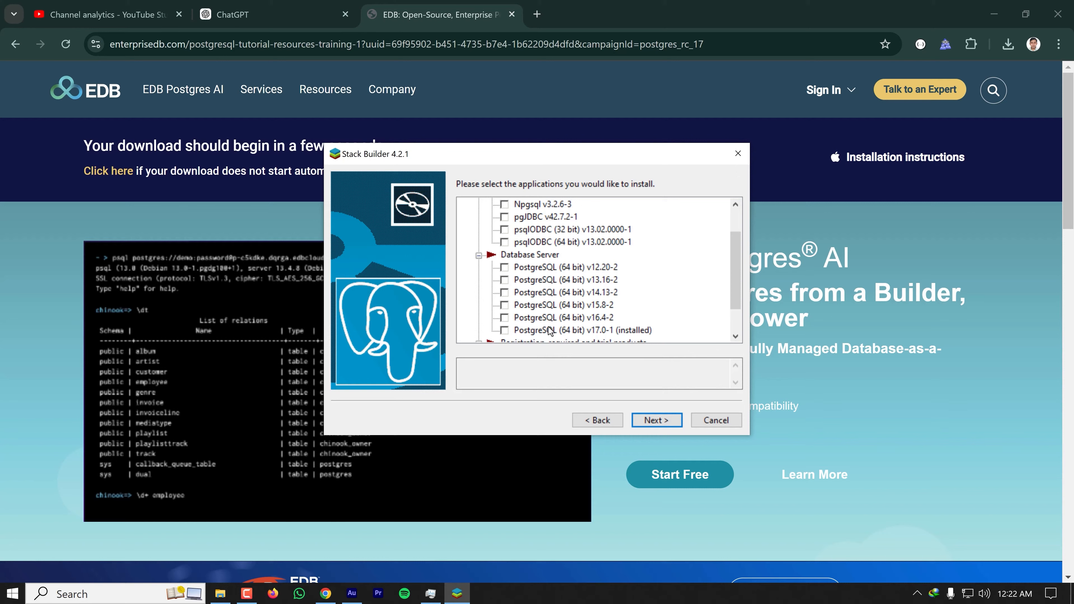
click(479, 255)
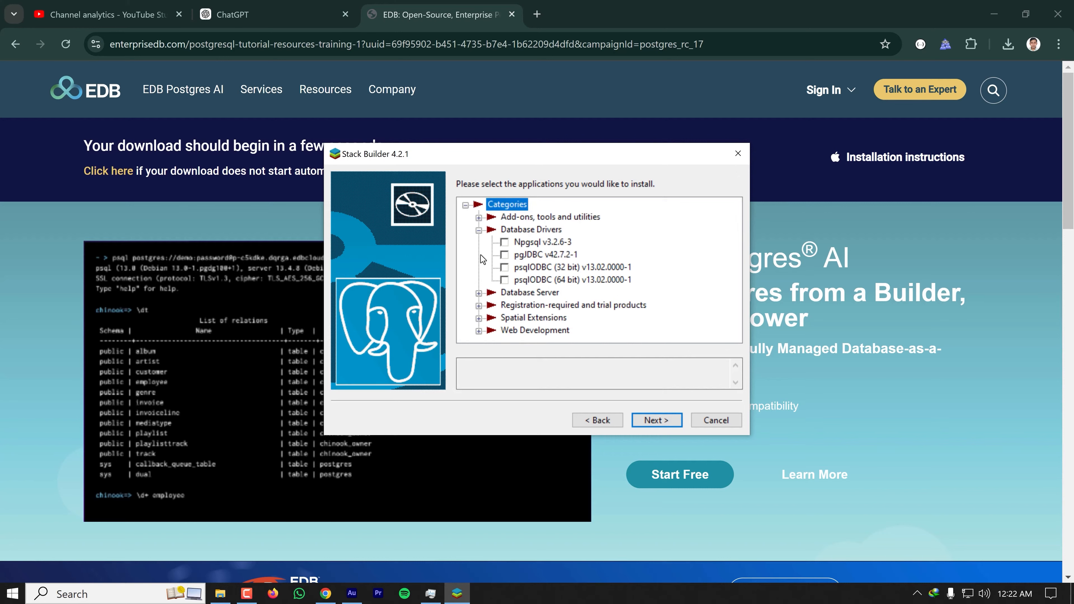
click(480, 330)
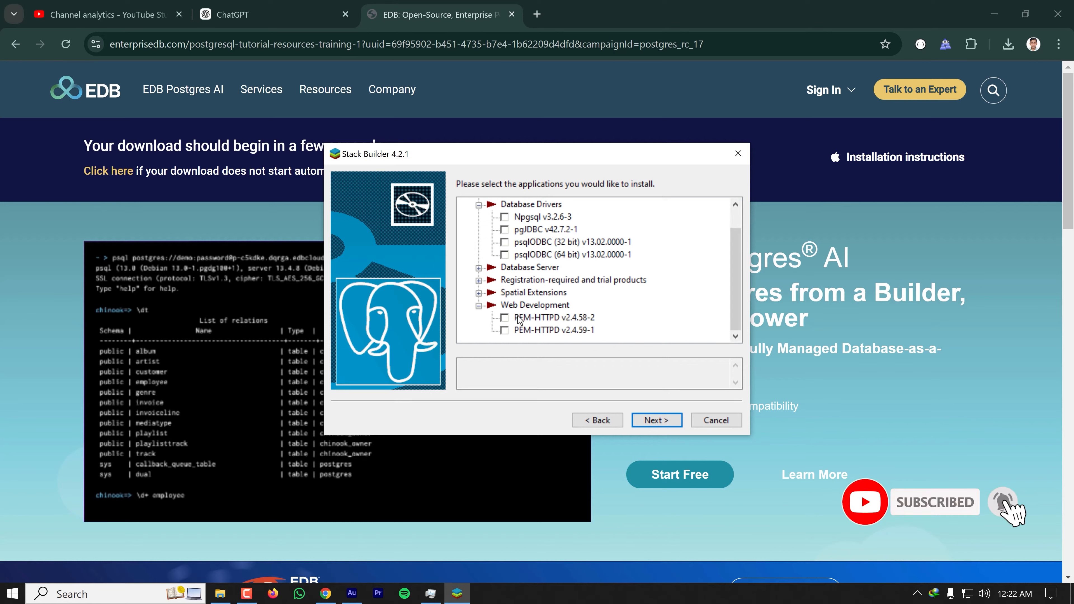
click(478, 305)
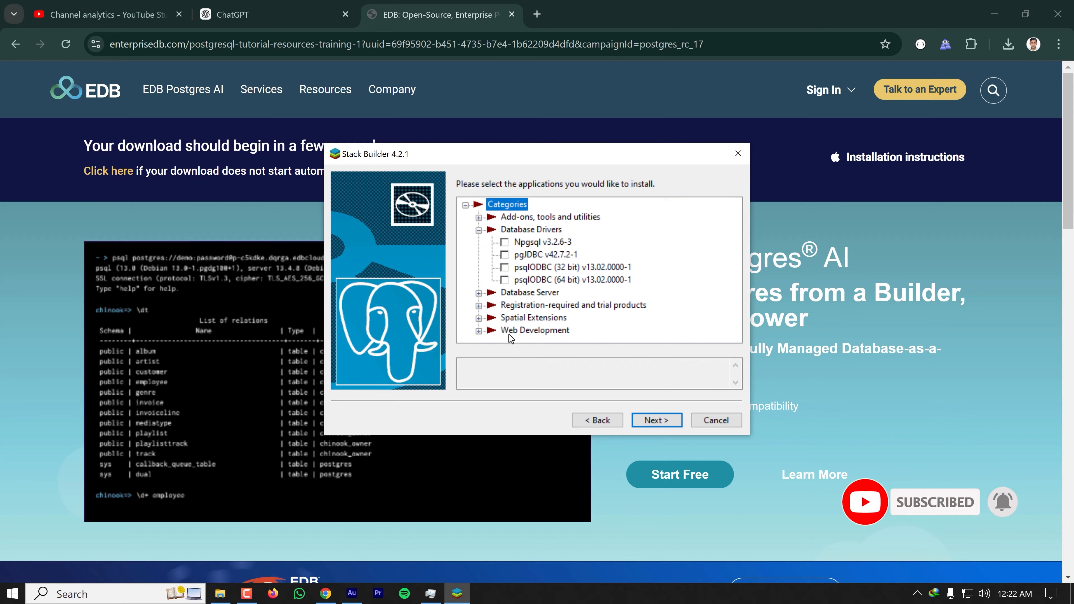
click(642, 416)
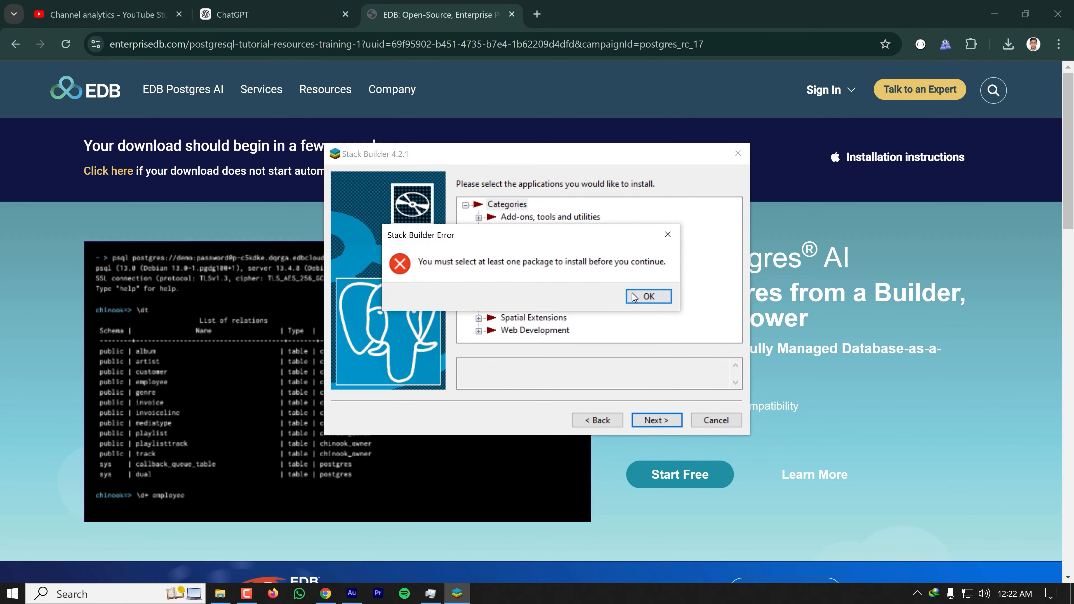
click(647, 296)
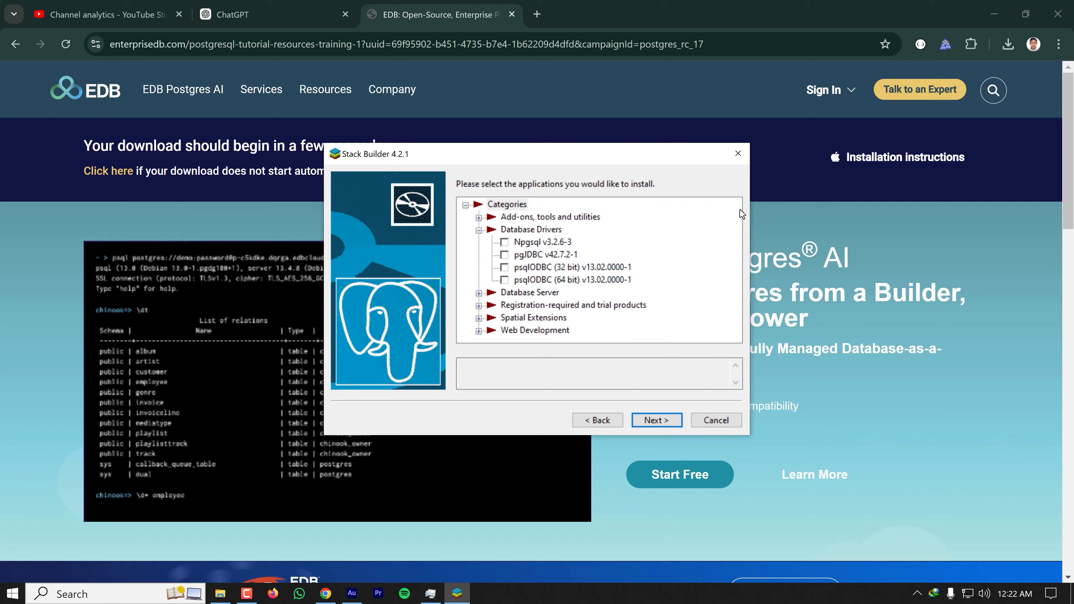
click(738, 154)
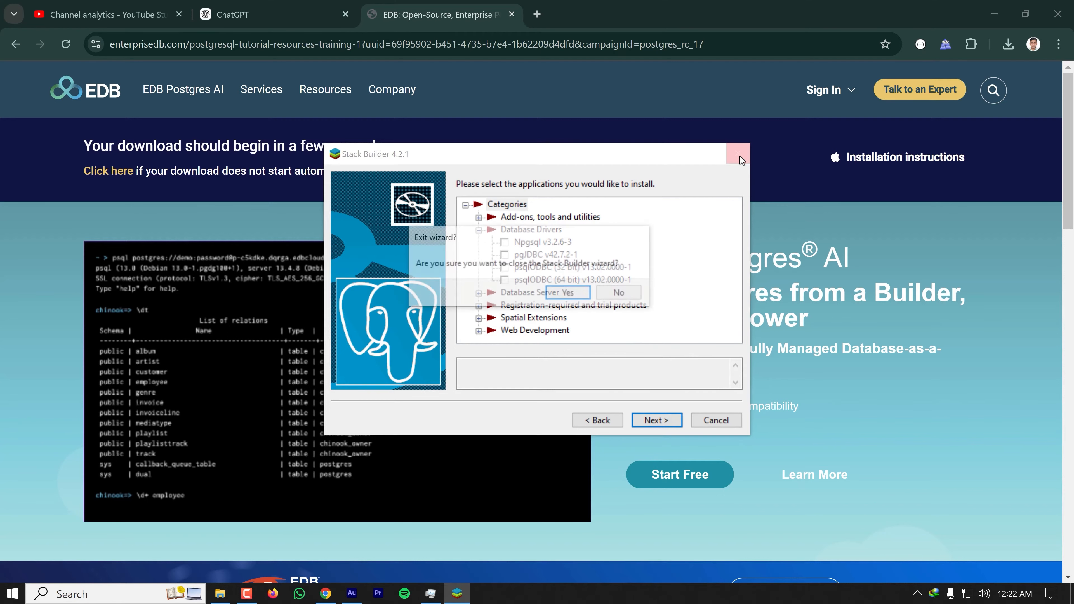
click(564, 293)
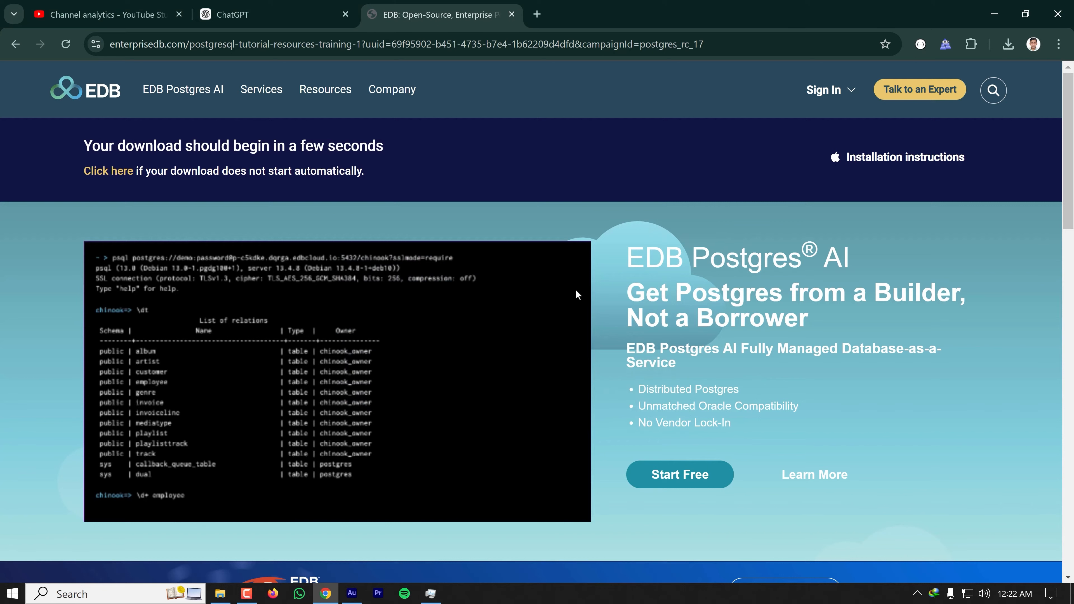
- Launch the Services console by running services.msc from the Run dialog
key(super+s)
click(666, 153)
key(super+r)
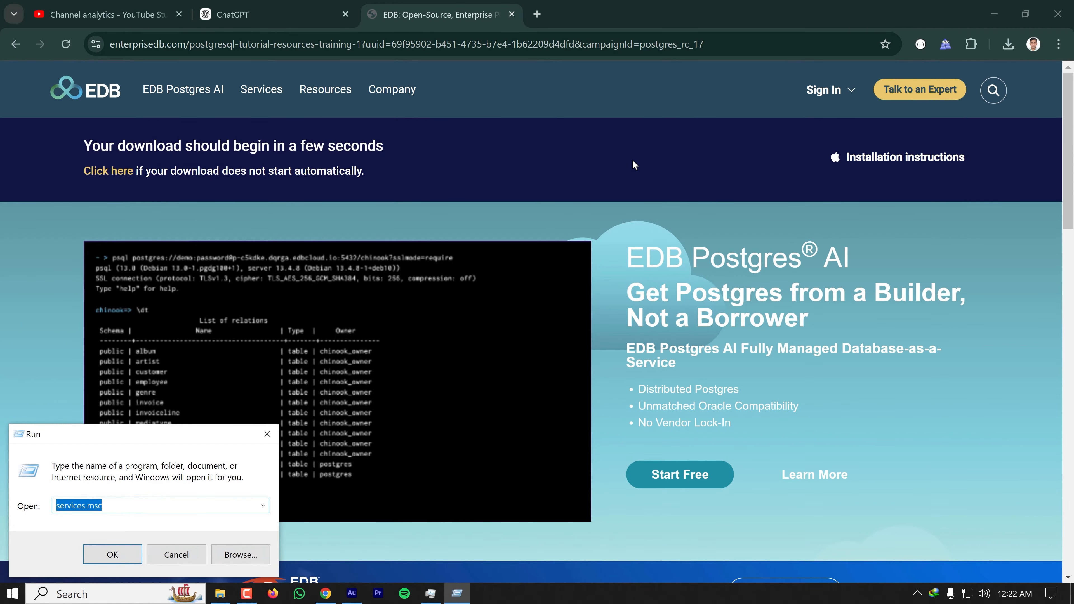
text(serv)
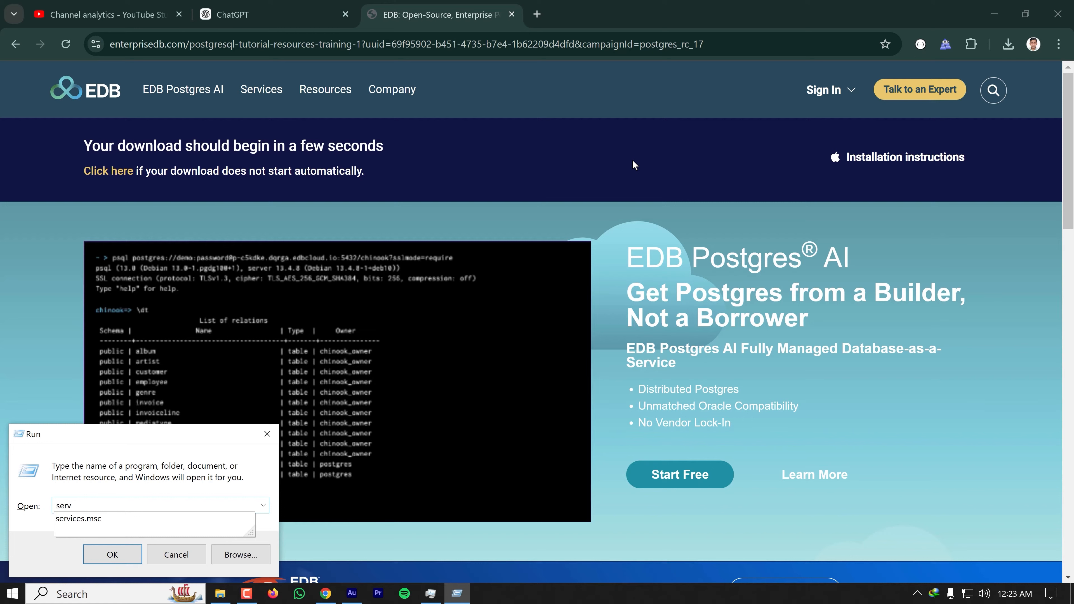
text(ices.mc)
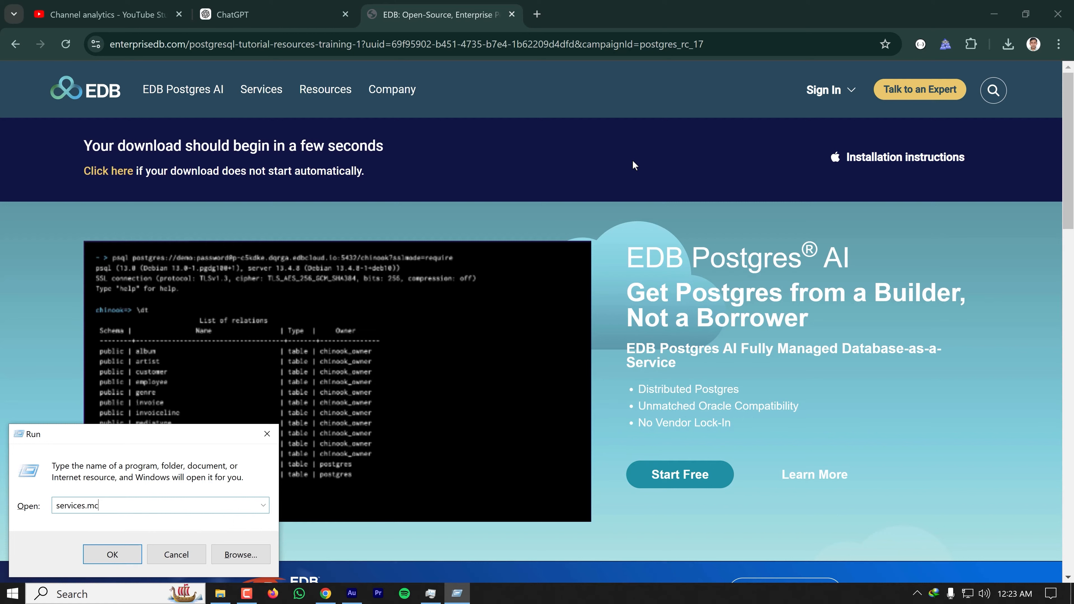
text(sc)
key(Return)
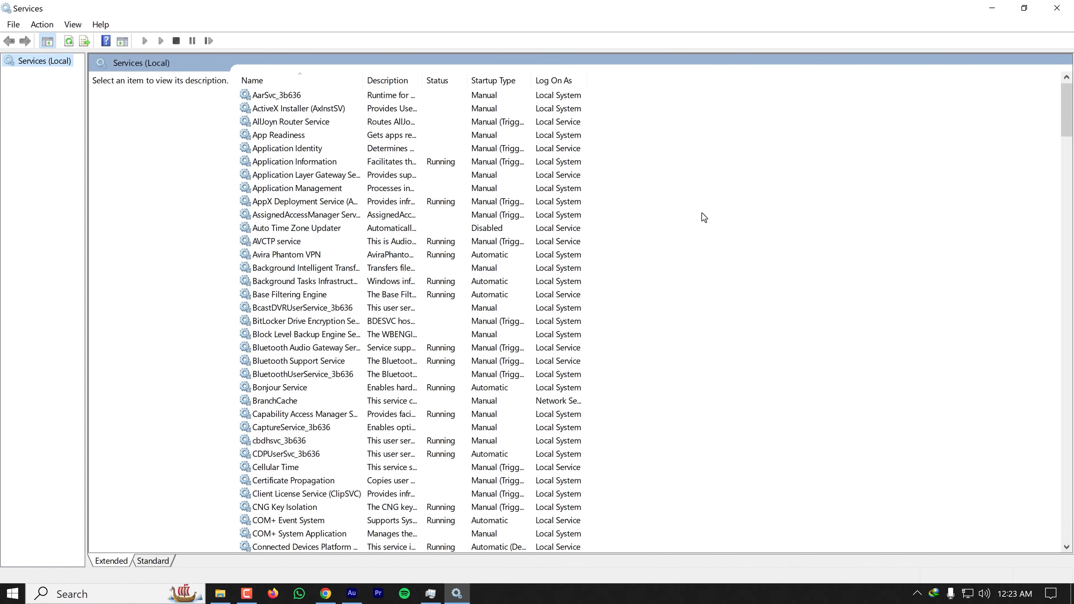
- Open the postgresql-x64-17 service's Properties and check its Automatic startup type options
key(p)
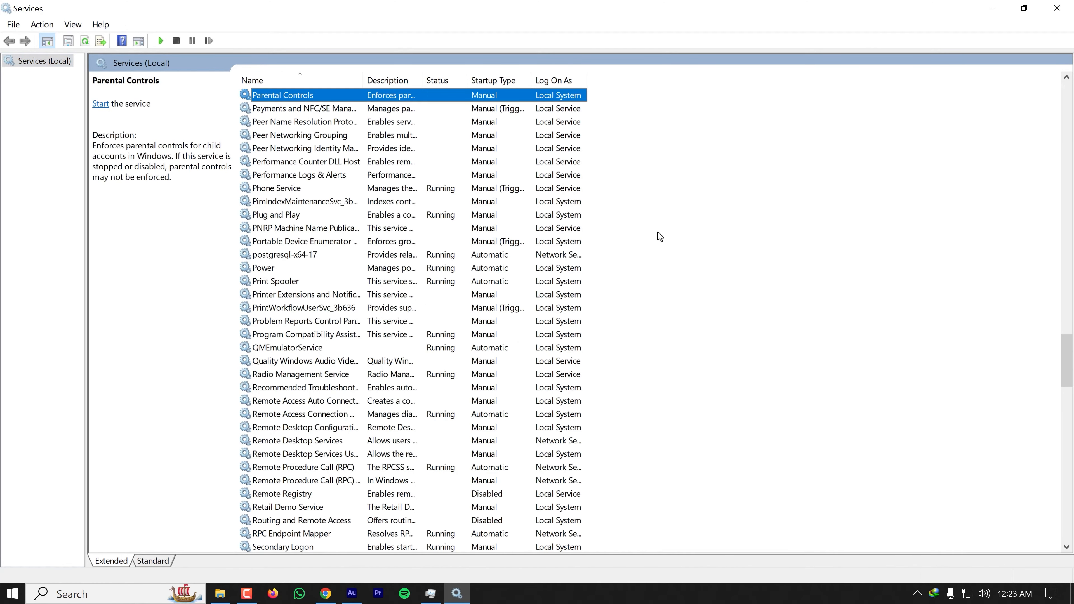
key(p)
click(572, 237)
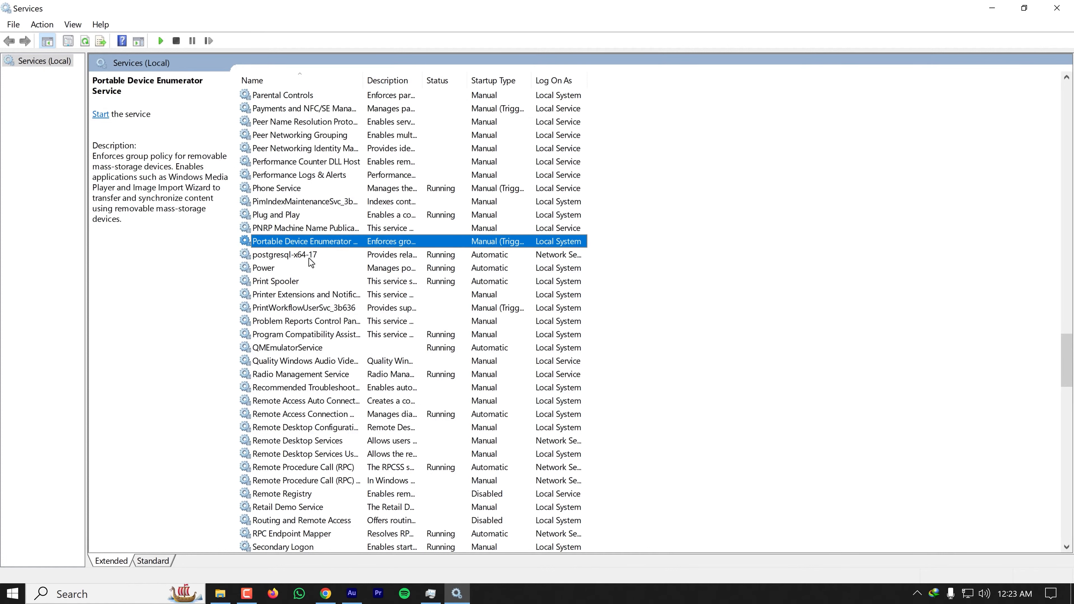
click(291, 257)
right_click(284, 254)
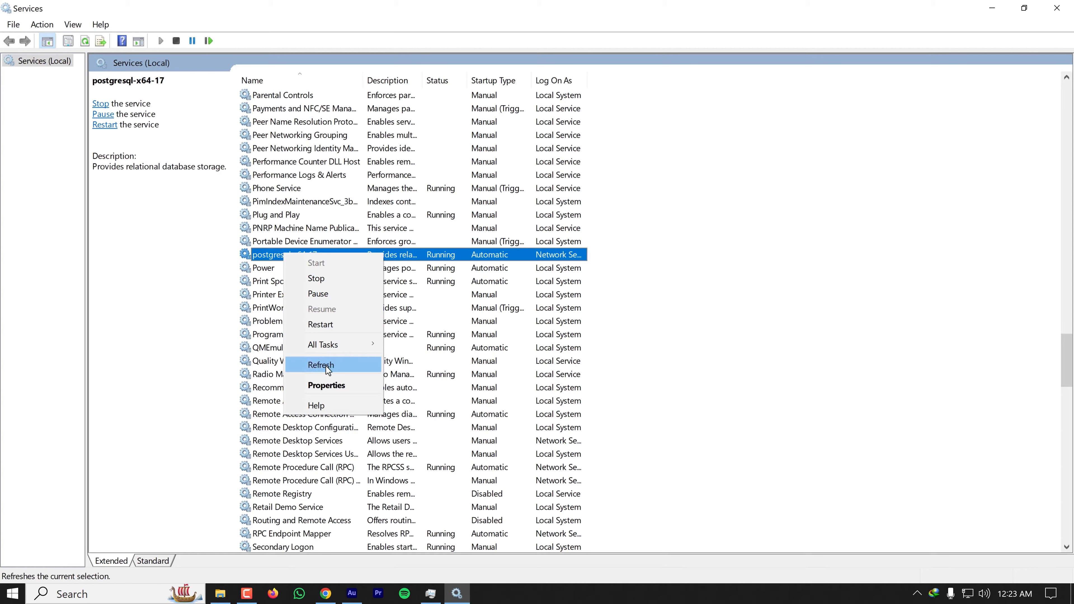
click(327, 384)
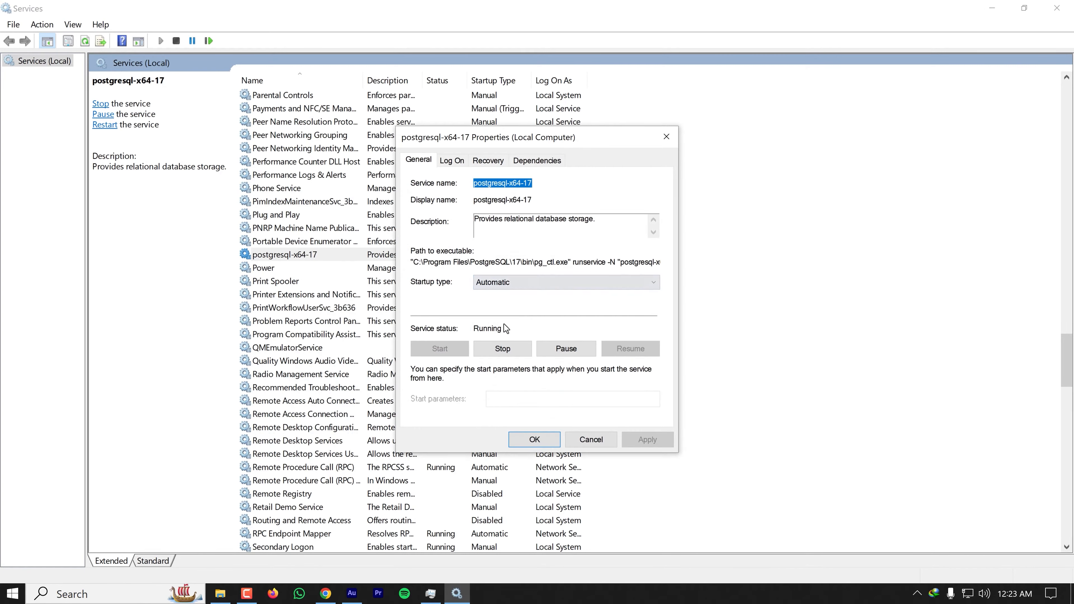
click(507, 286)
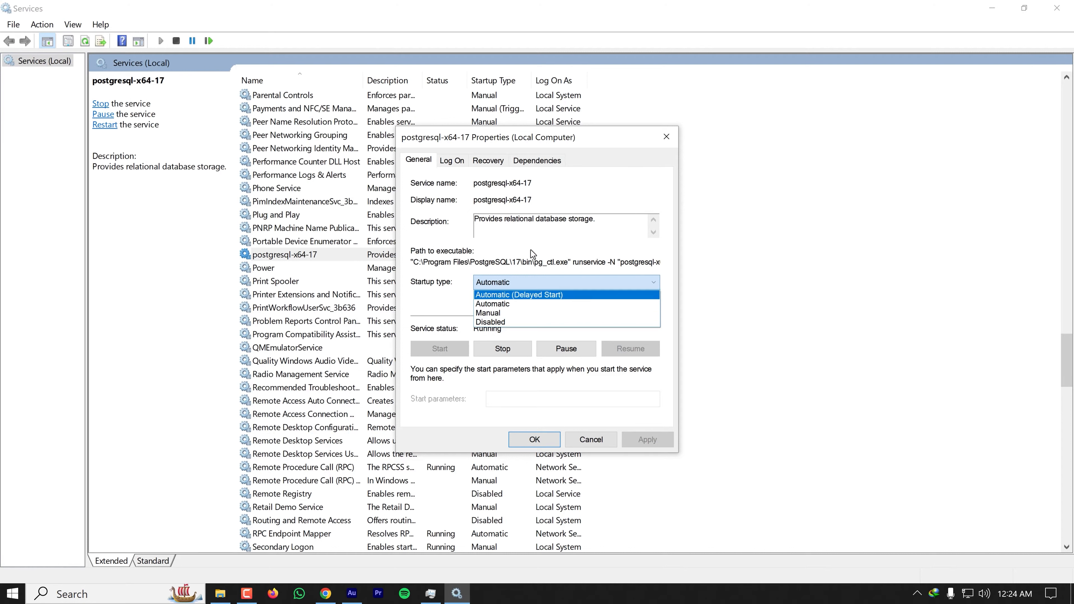
- Leave the postgresql-x64-17 startup type on Automatic and cancel its Properties dialog
click(492, 264)
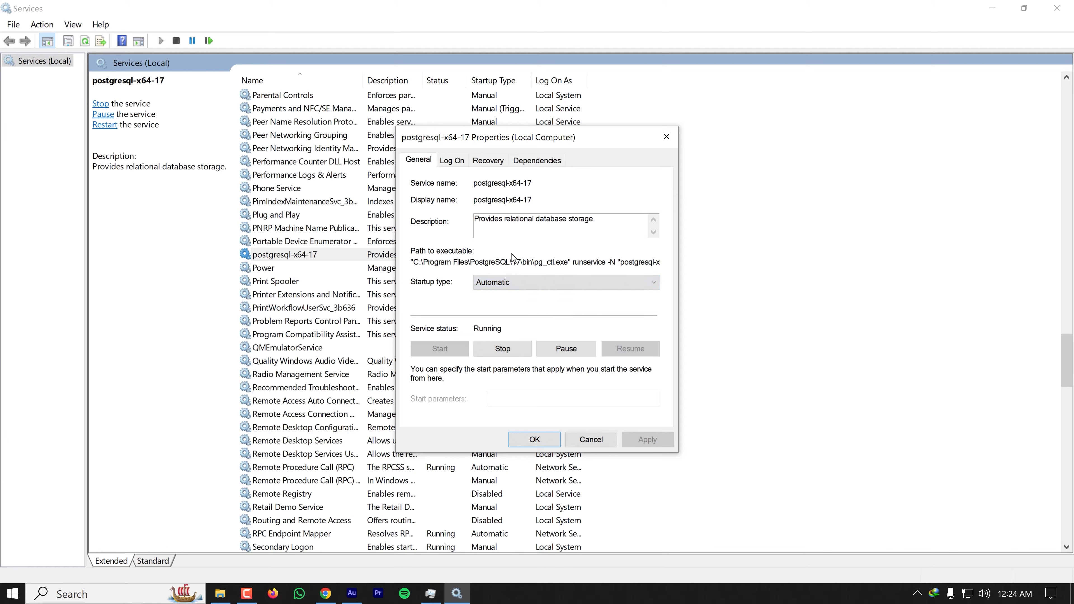
click(591, 440)
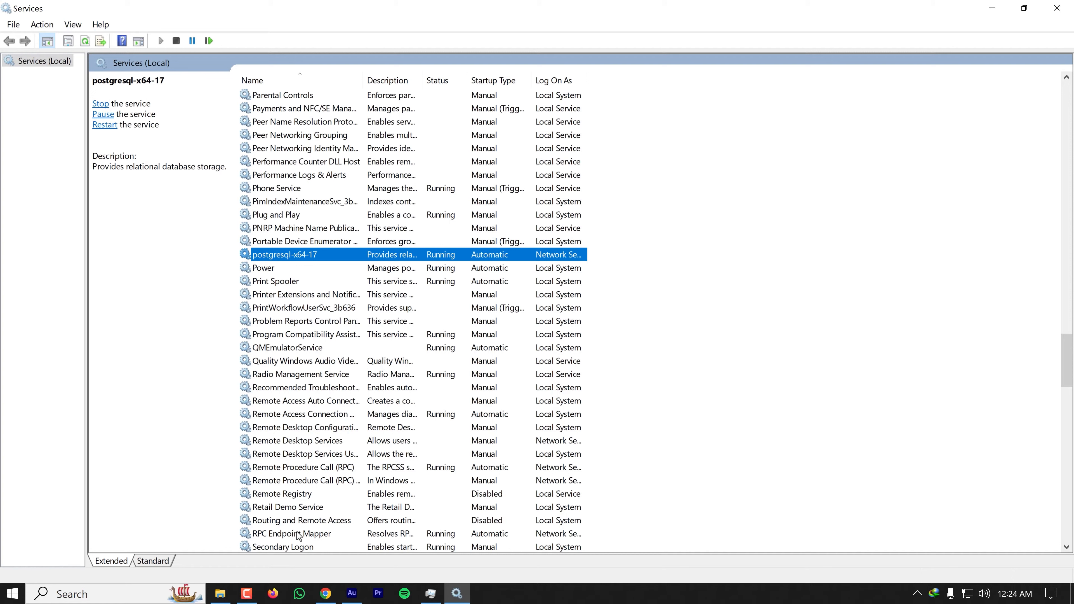
- Launch pgAdmin 4 by searching 'pgad' in Windows Search, then expand the server list
click(136, 595)
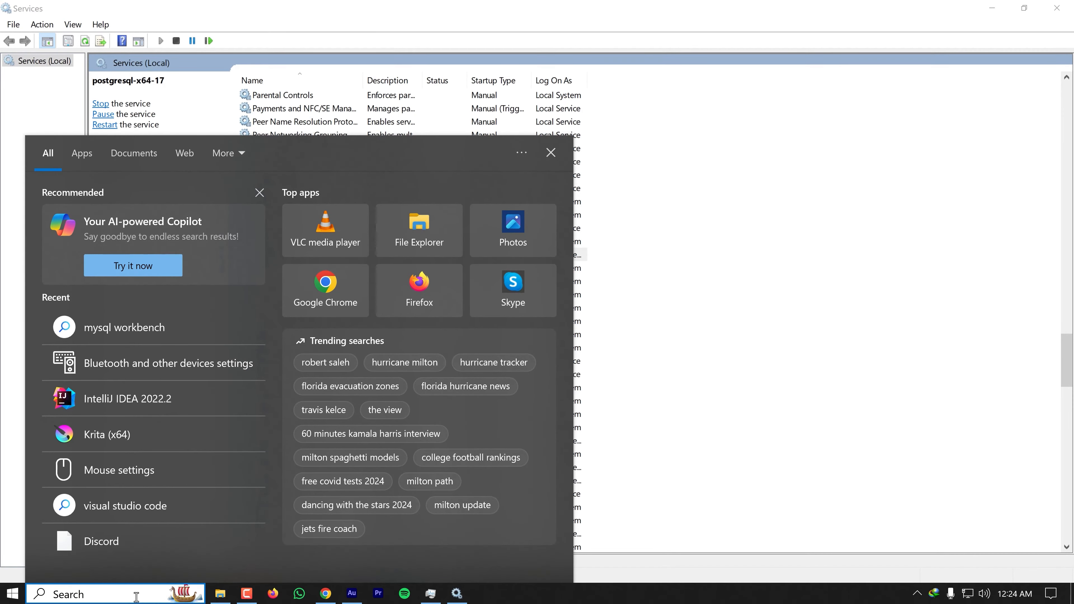
text(pgad)
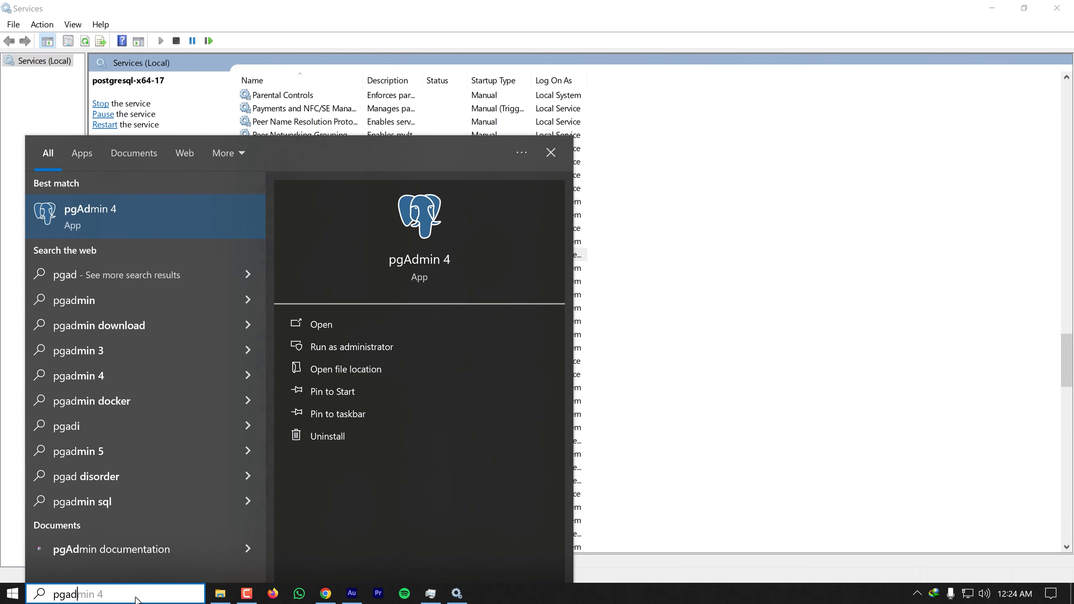
key(Return)
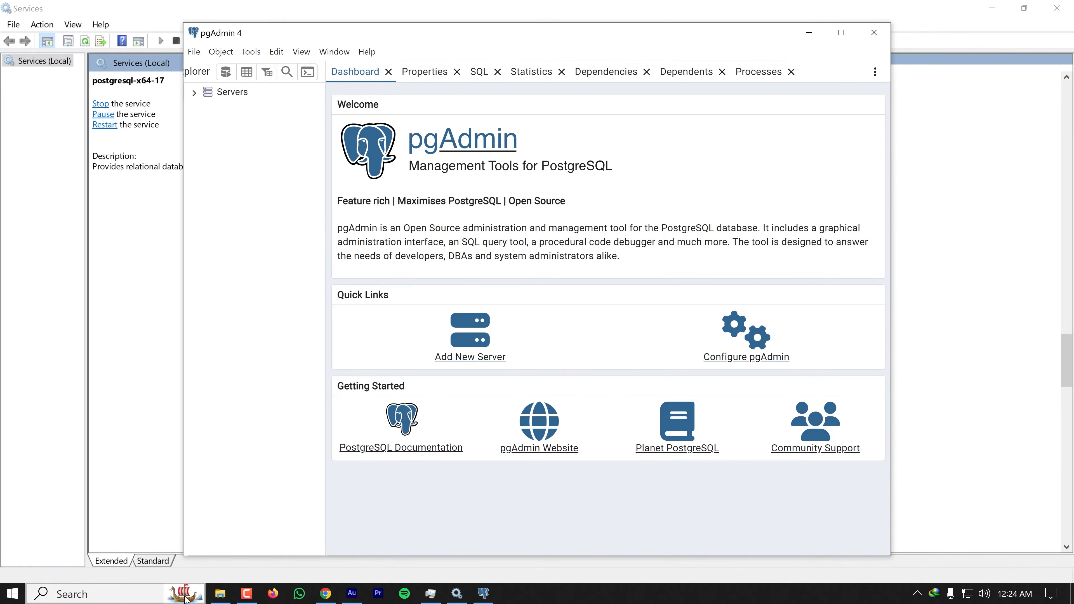
click(195, 93)
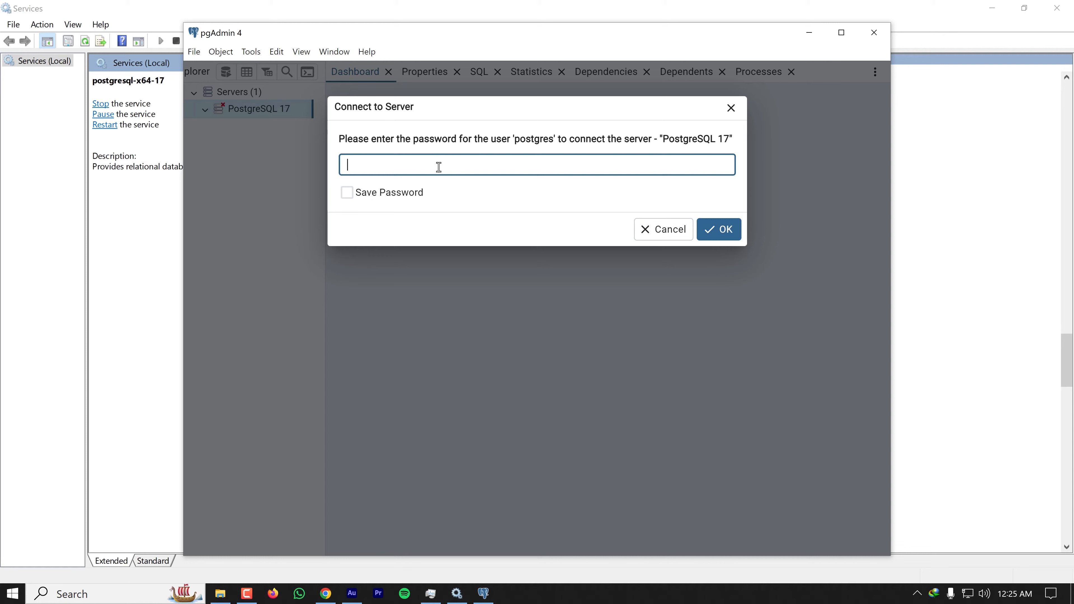
- Enter the postgres user's password with Save Password ticked and connect to PostgreSQL 17
text(admin)
click(345, 195)
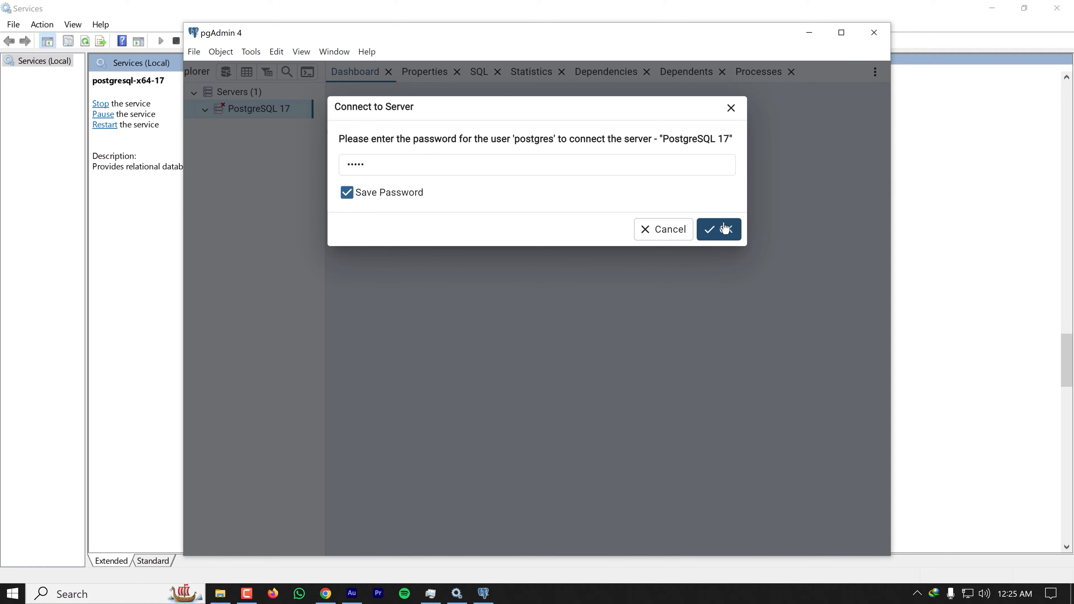
click(724, 230)
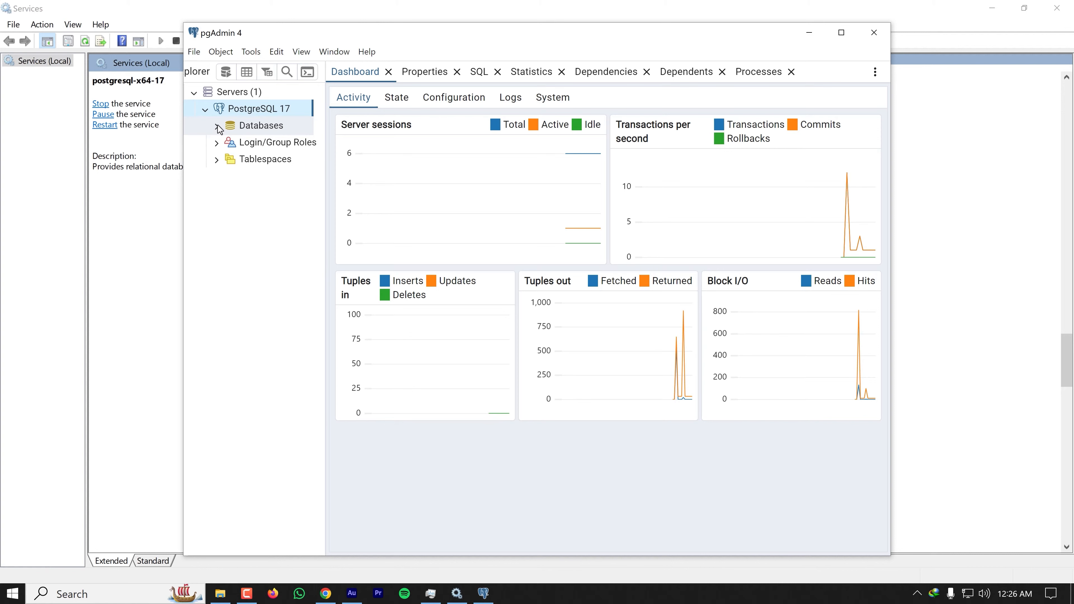
- Create a database on PostgreSQL 17 named DiscountApp, correcting the capital D before saving
click(217, 126)
click(227, 143)
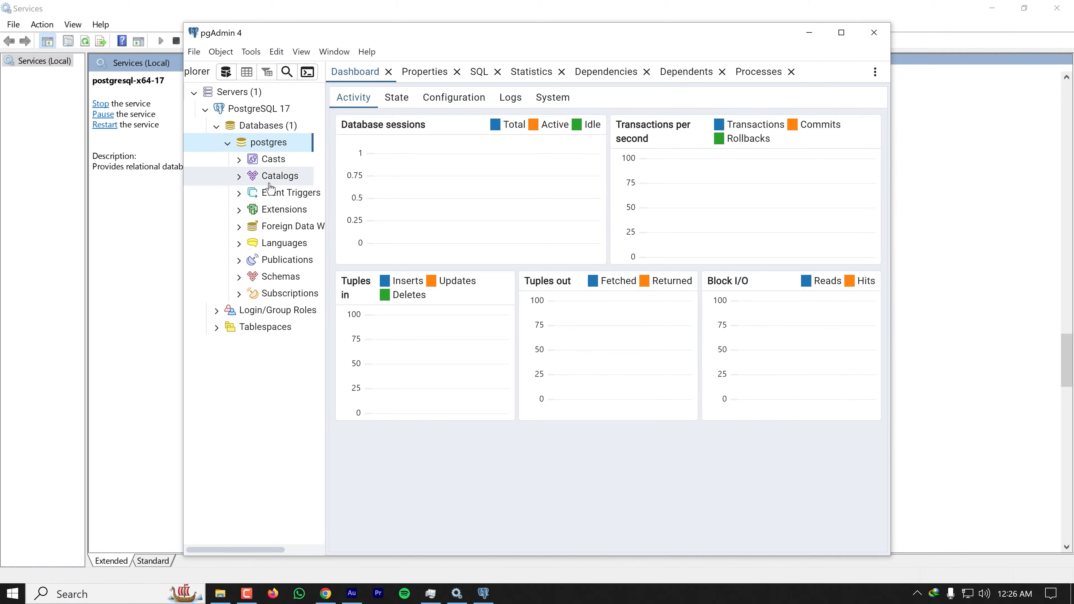
click(205, 110)
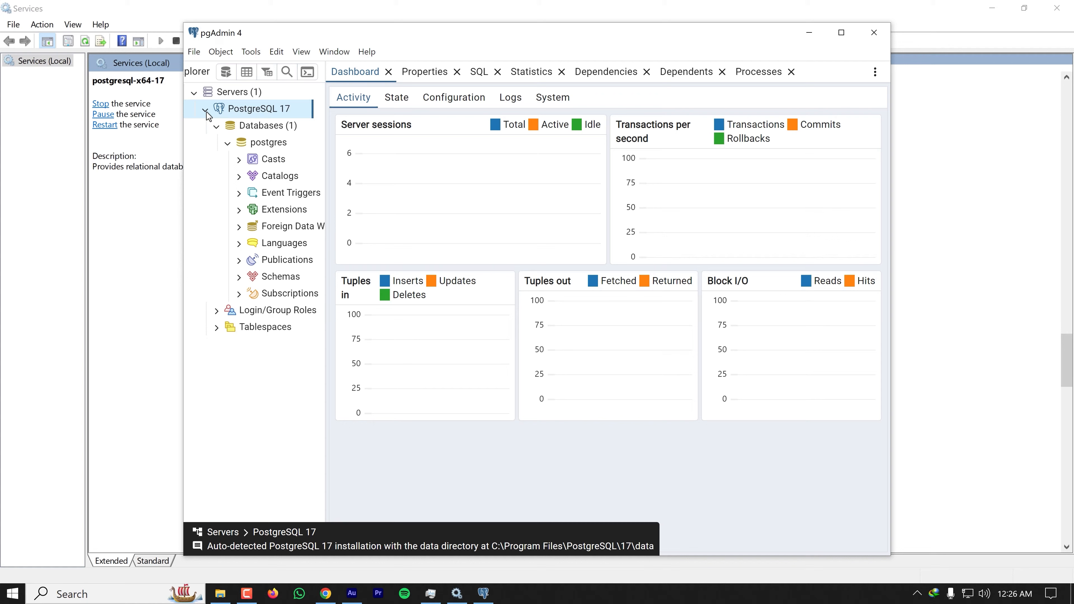
right_click(249, 110)
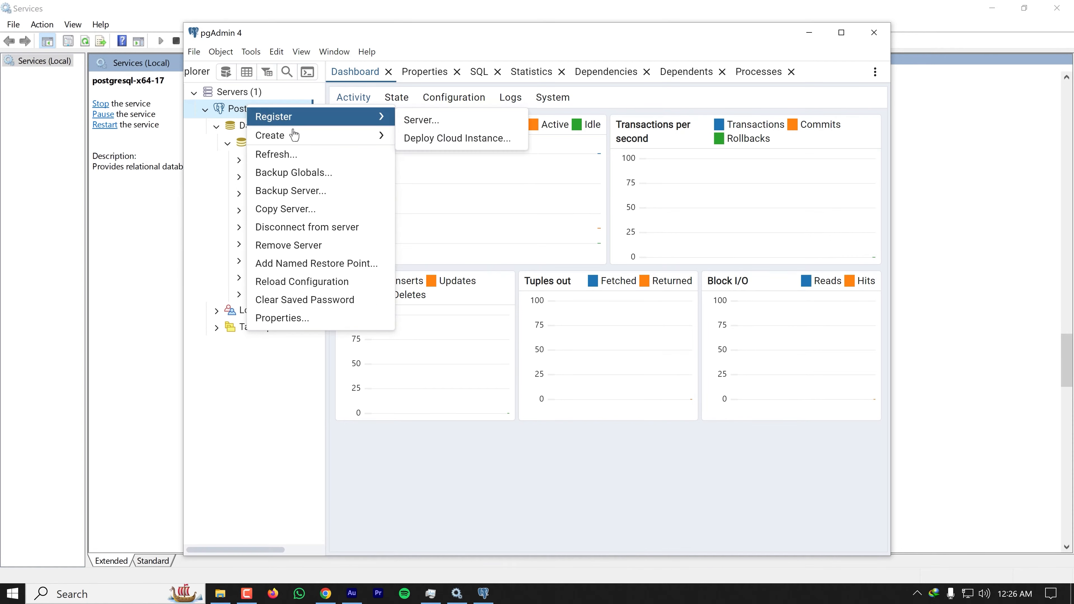
mouse_move(293, 134)
click(427, 140)
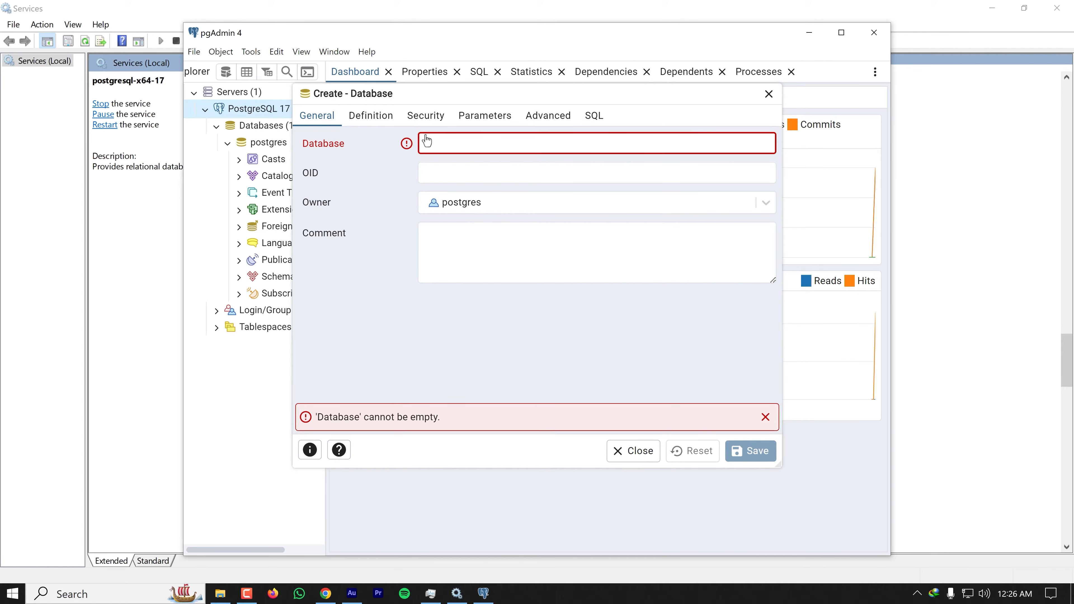
text(discount)
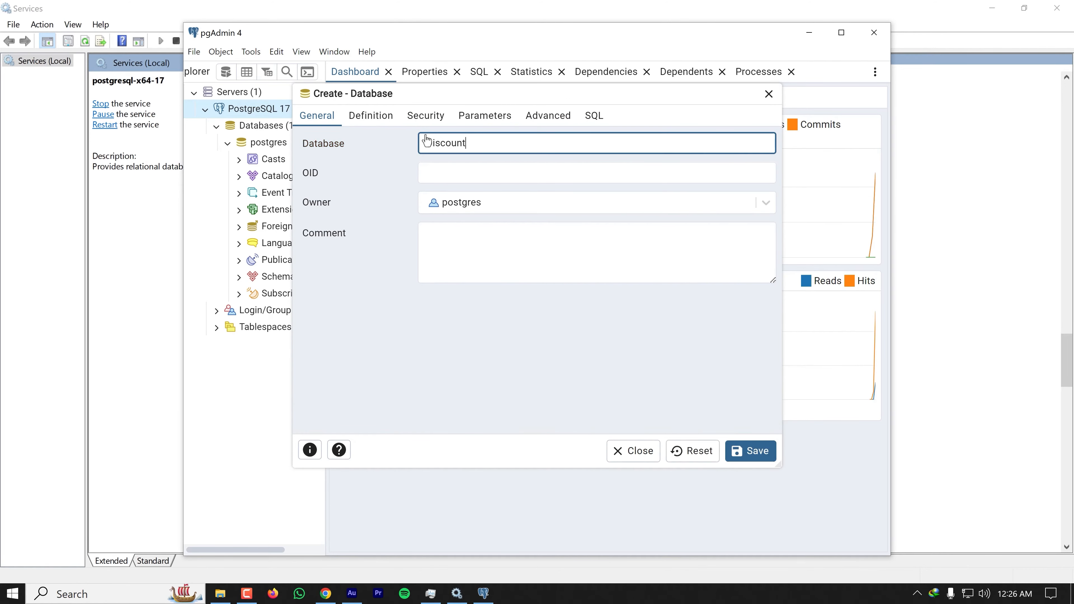
text(App)
click(428, 142)
key(BackSpace)
text(D)
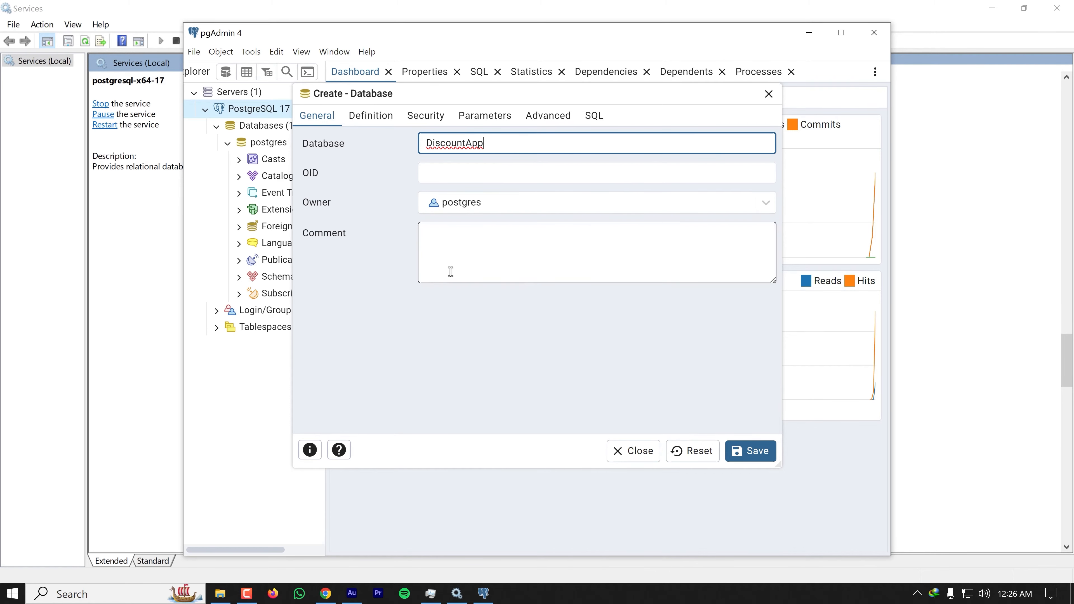
click(744, 451)
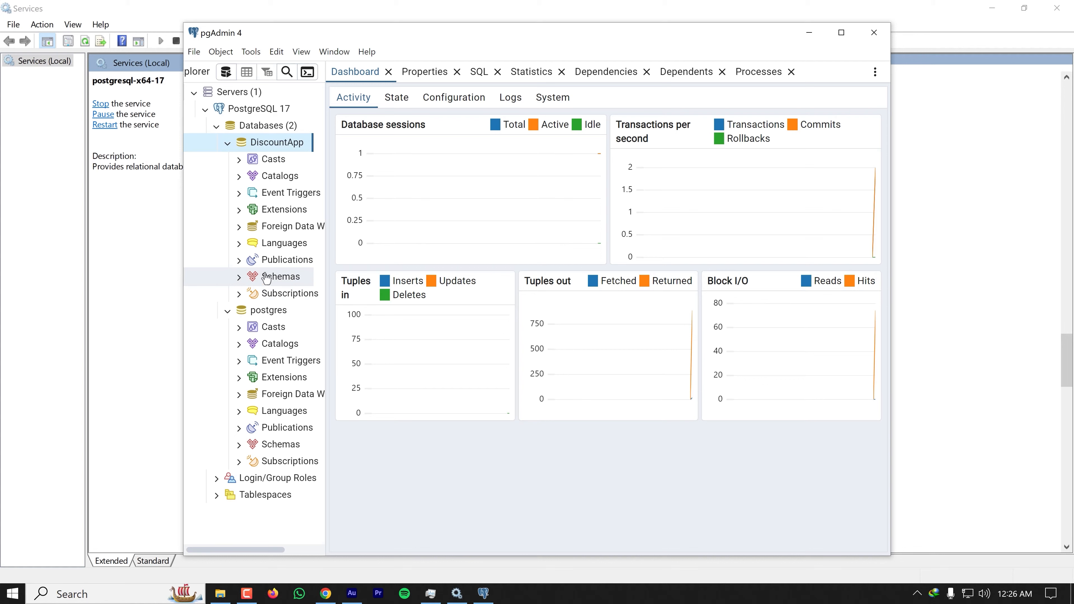
- Widen the Object Explorer panel and expand DiscountApp's Schemas to show public
drag(324, 284, 343, 284)
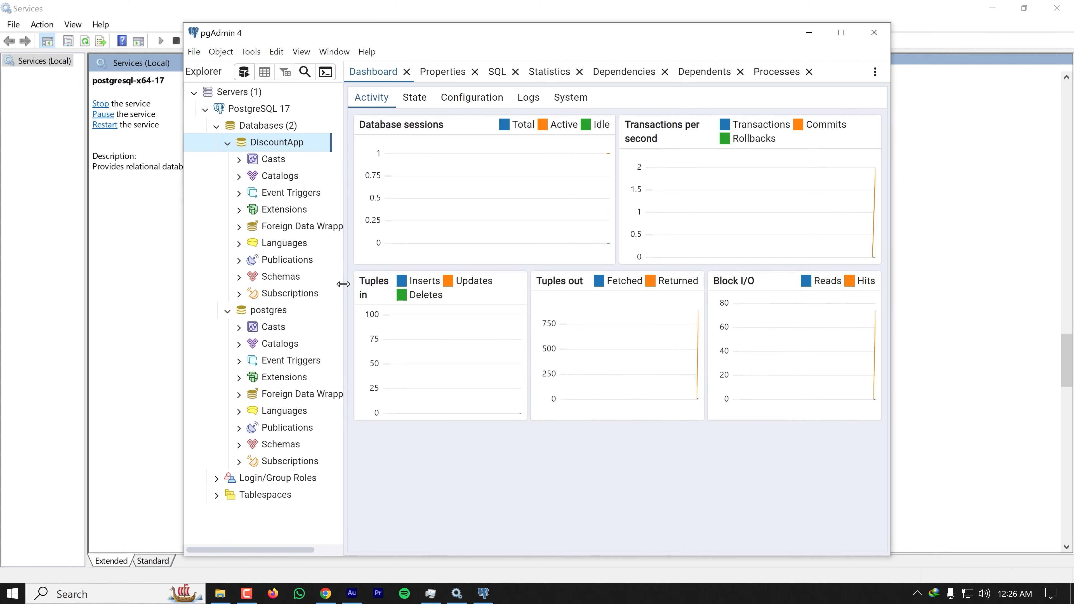
click(239, 278)
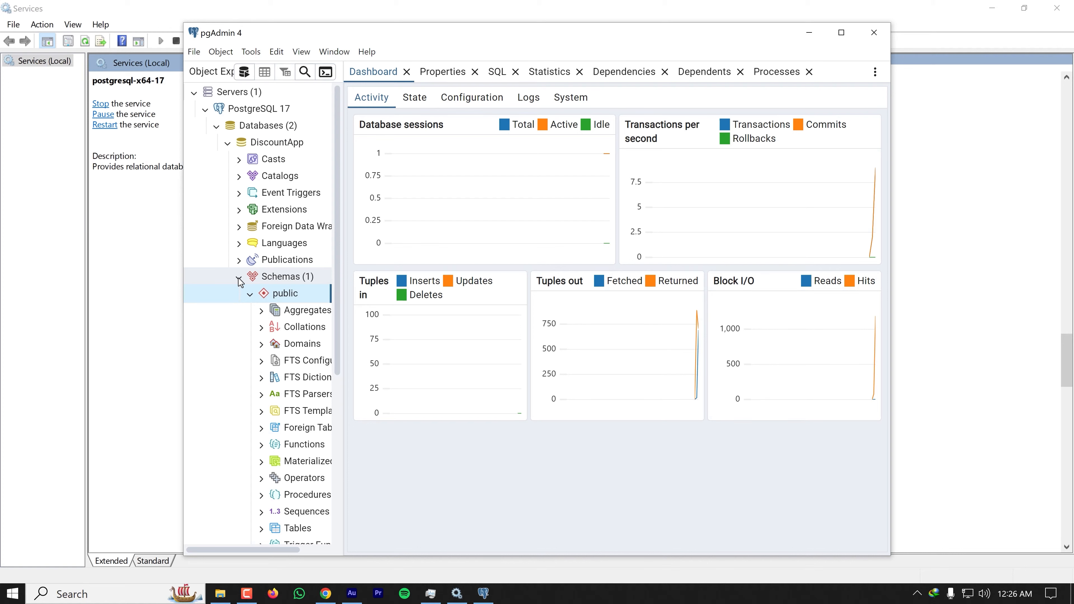
drag(338, 295, 391, 295)
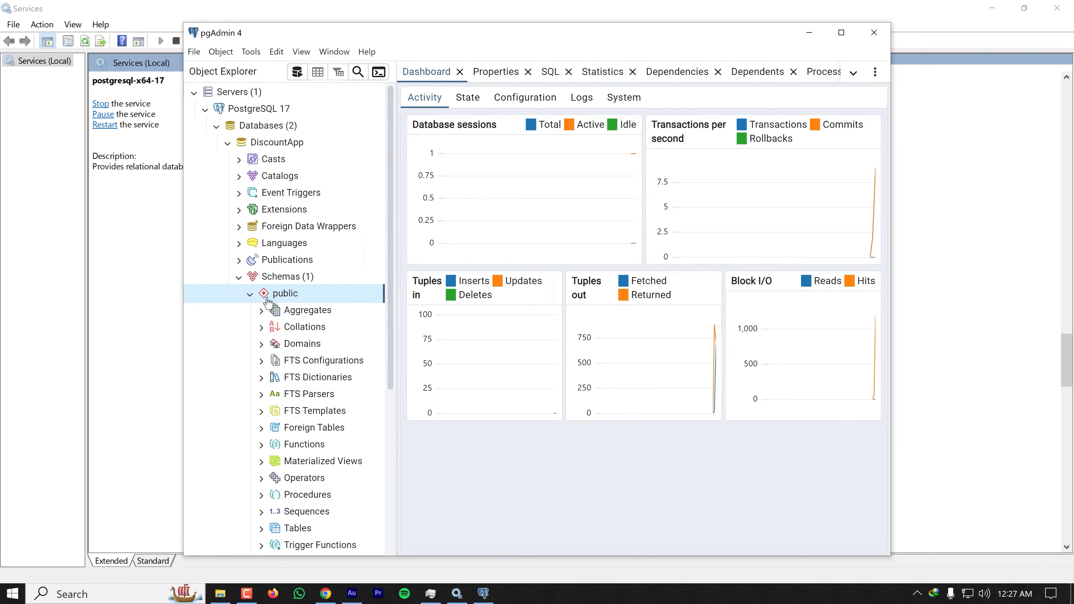
click(249, 295)
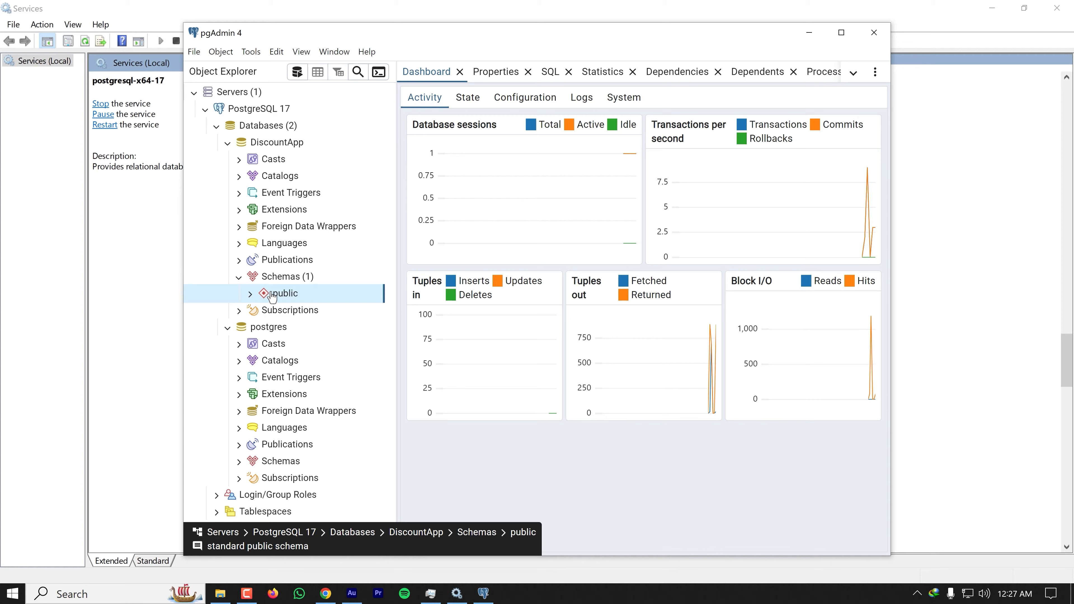
- Open the Create Schema form from public, close it without saving, and reopen public's actions
right_click(271, 297)
mouse_move(317, 309)
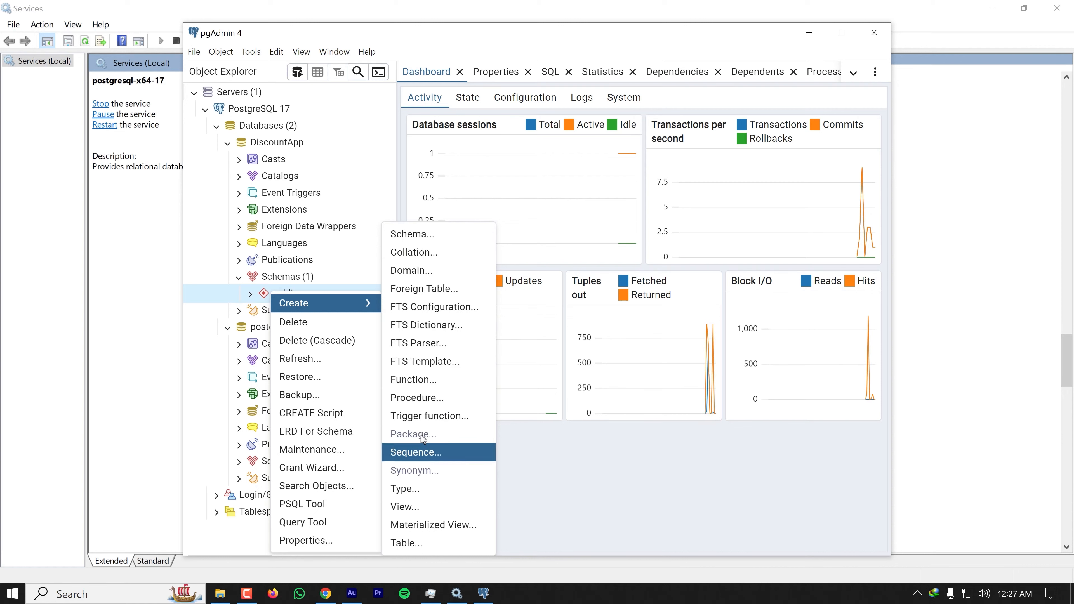
click(446, 240)
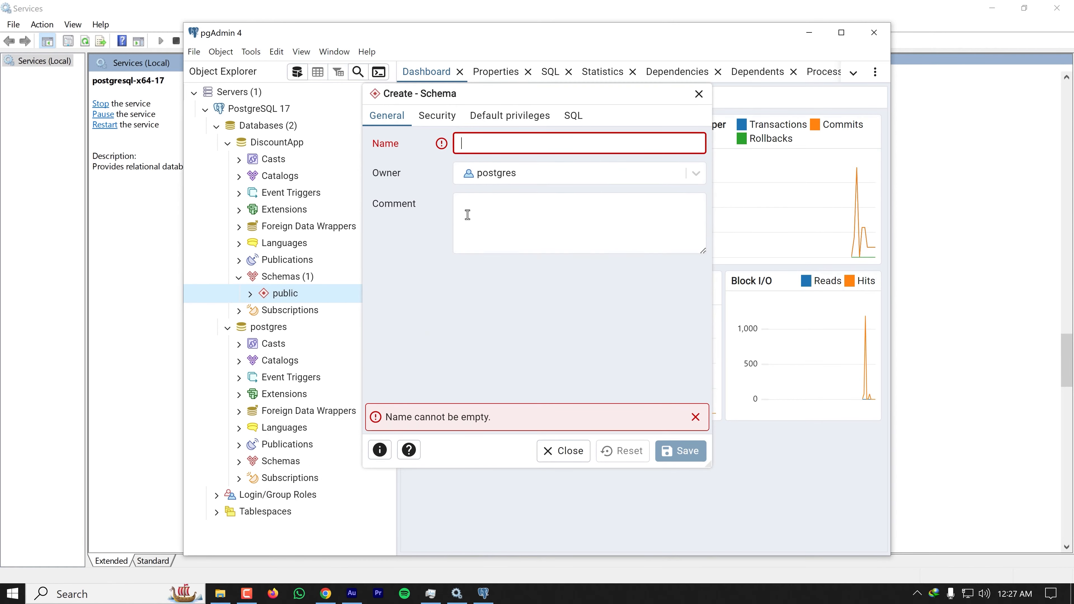
click(567, 451)
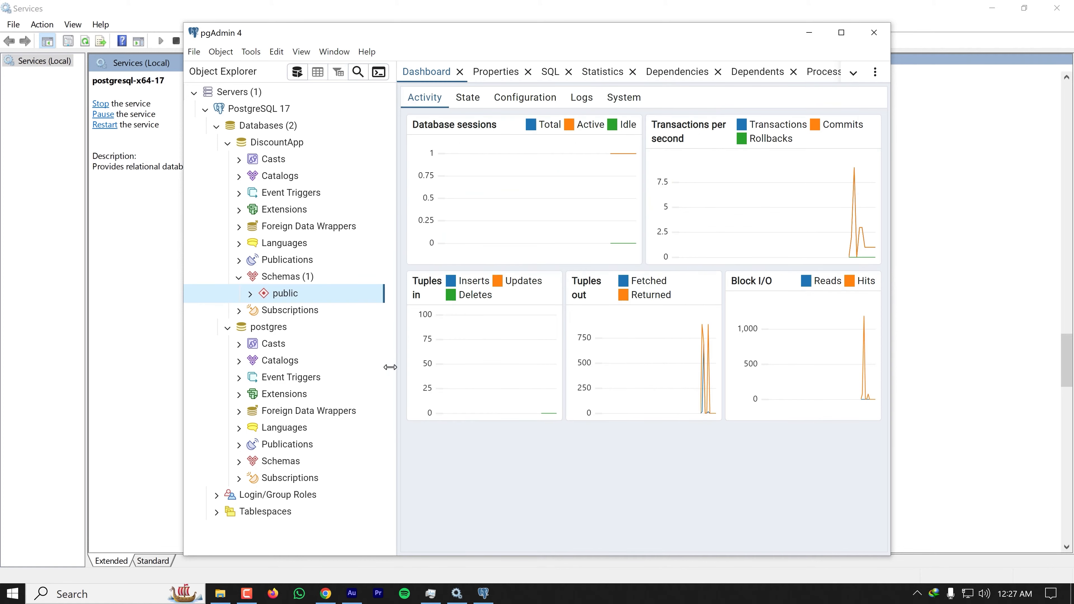
right_click(281, 295)
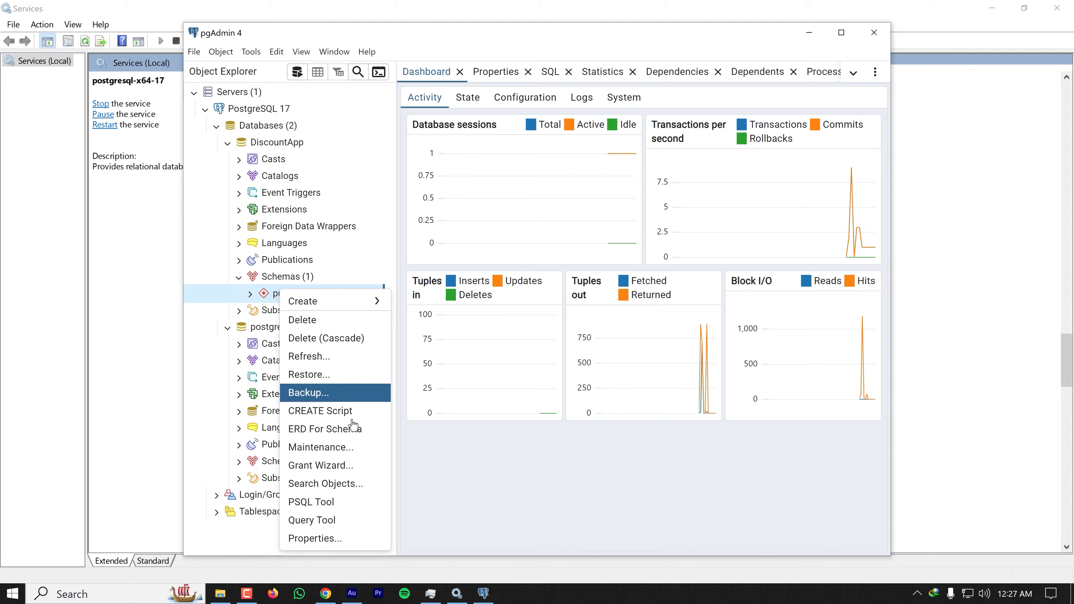
- Open a Query Tool on DiscountApp, then switch to the ChatGPT tab in Chrome
click(314, 523)
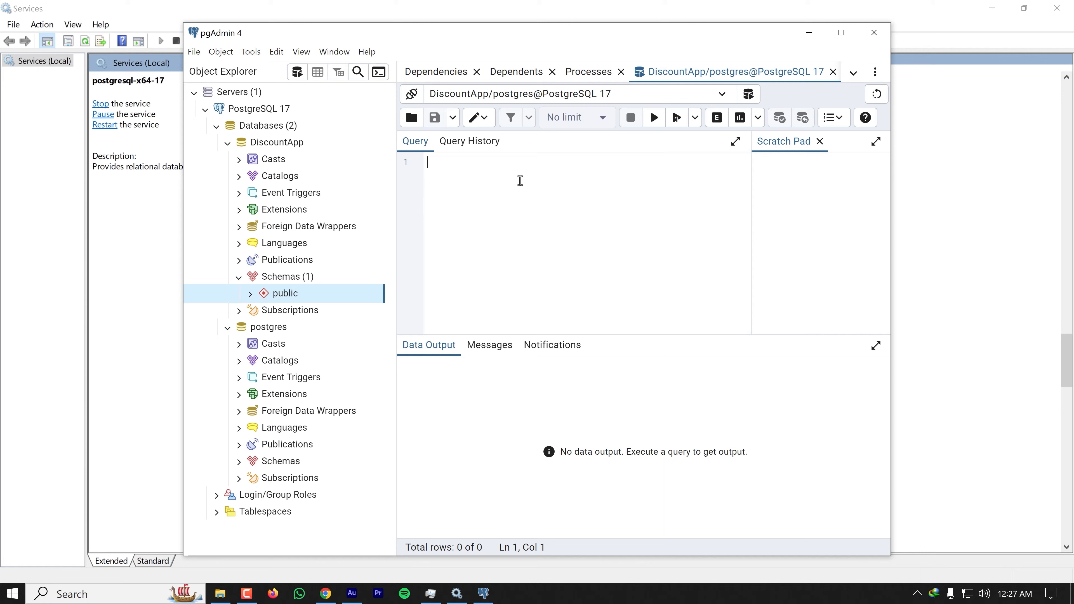
click(325, 593)
click(269, 22)
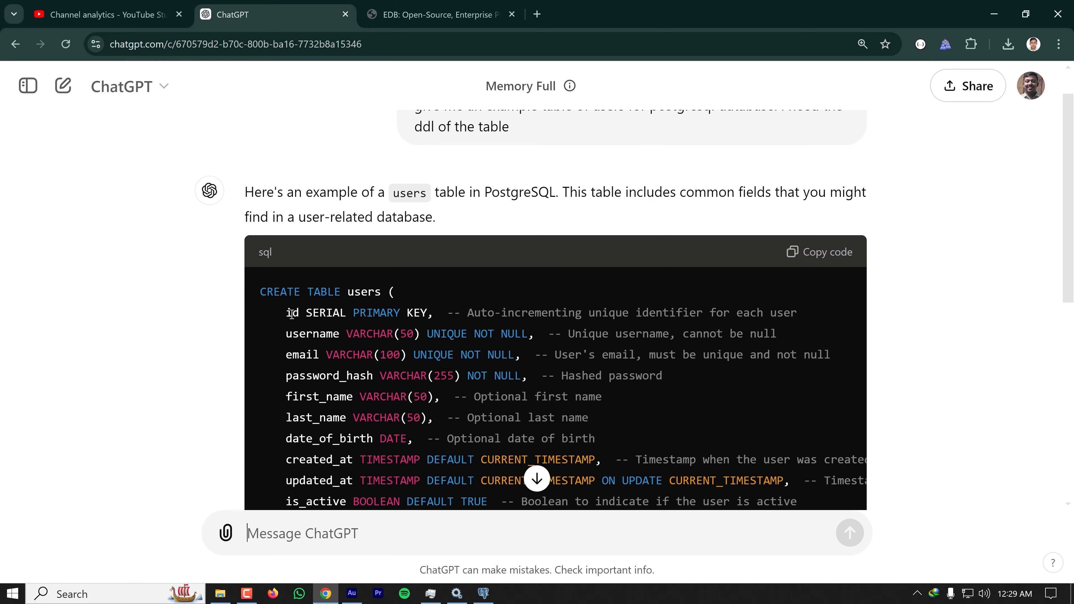
- Copy the CREATE TABLE users SQL block from ChatGPT and return to pgAdmin 4
double_click(313, 313)
click(322, 314)
scroll(313, 326, down, 5)
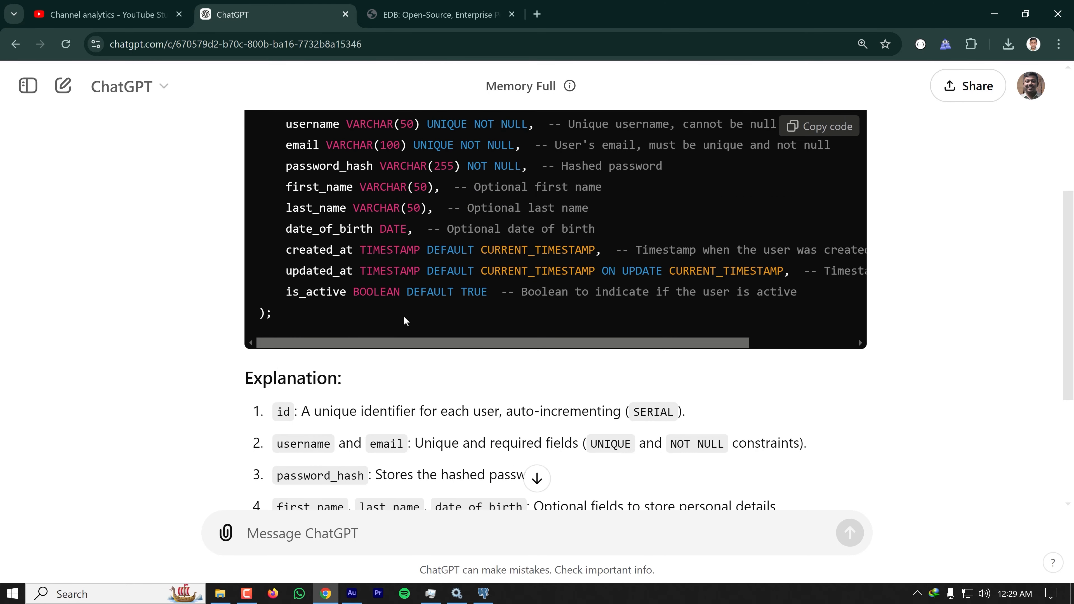
scroll(405, 321, up, 5)
click(811, 252)
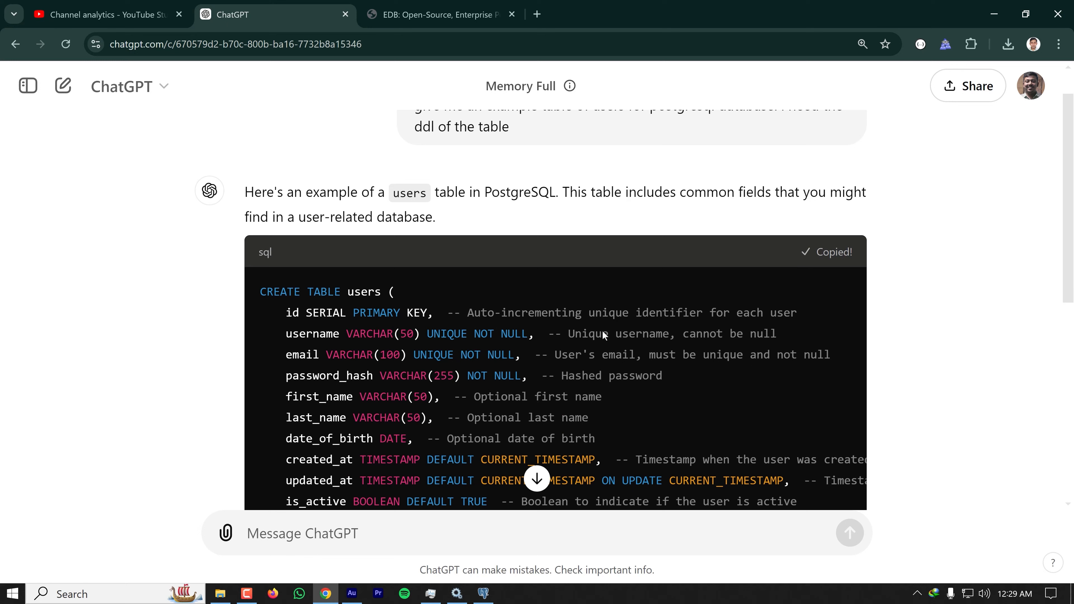
click(484, 593)
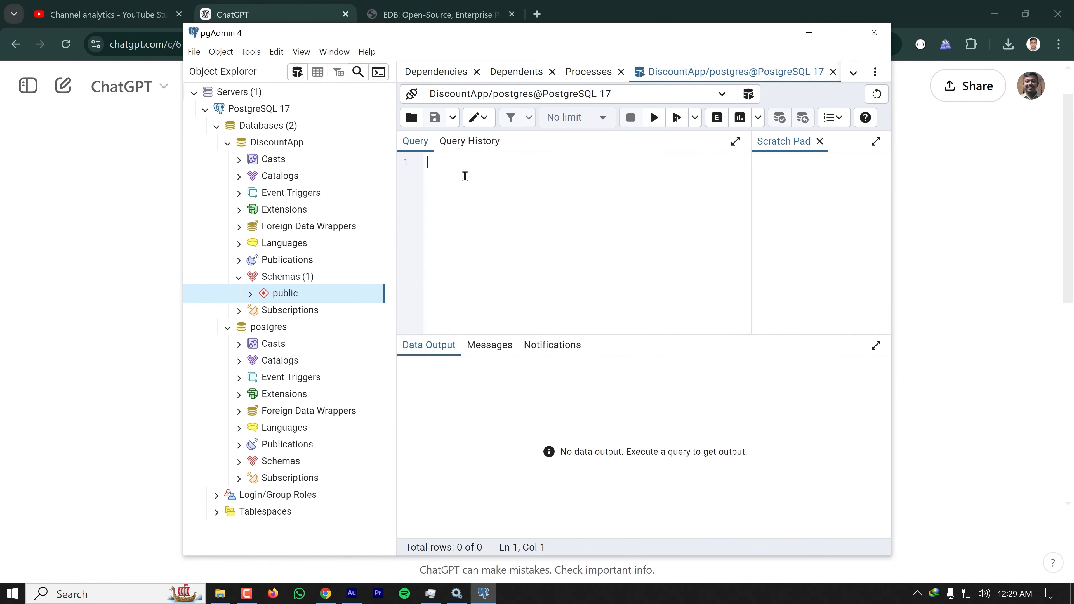
- Paste and run the users DDL, then delete ' ON UPDATE CURRENT_TIMESTAMP' and rerun it
key(ctrl+v)
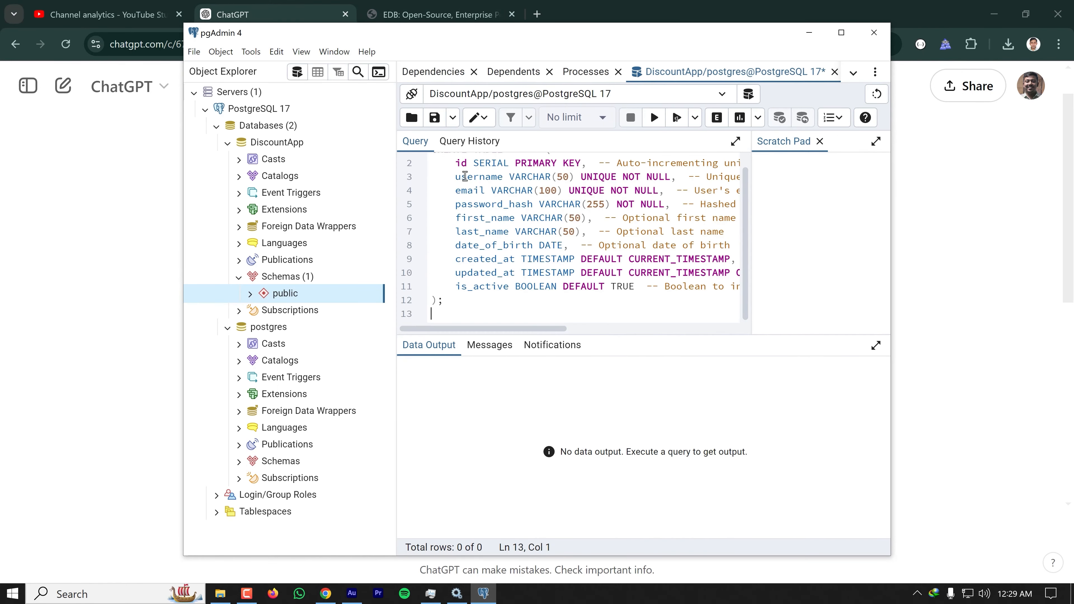
click(655, 120)
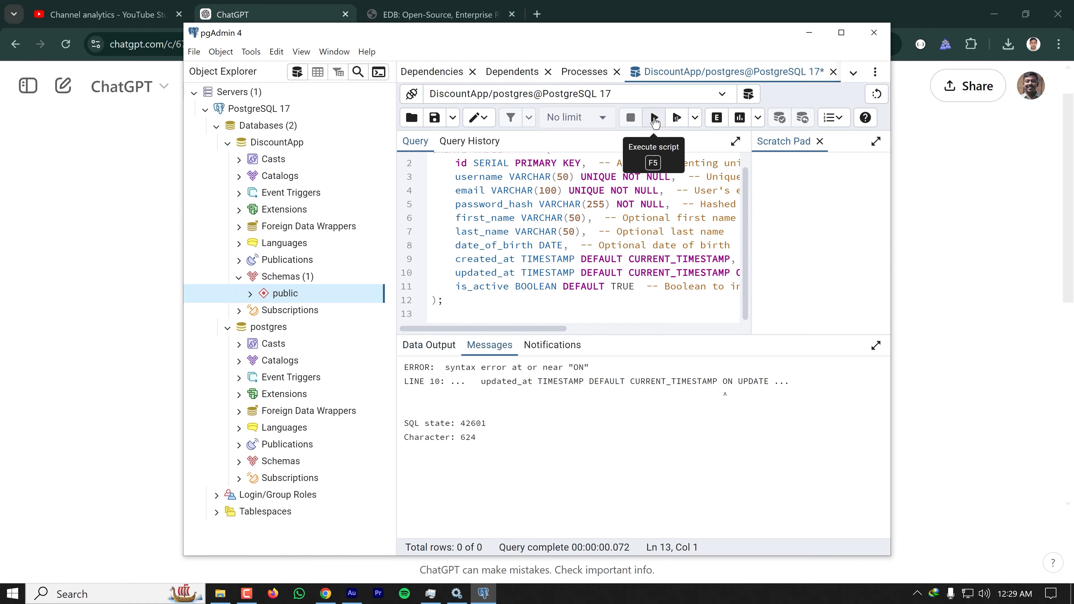
drag(525, 335, 520, 419)
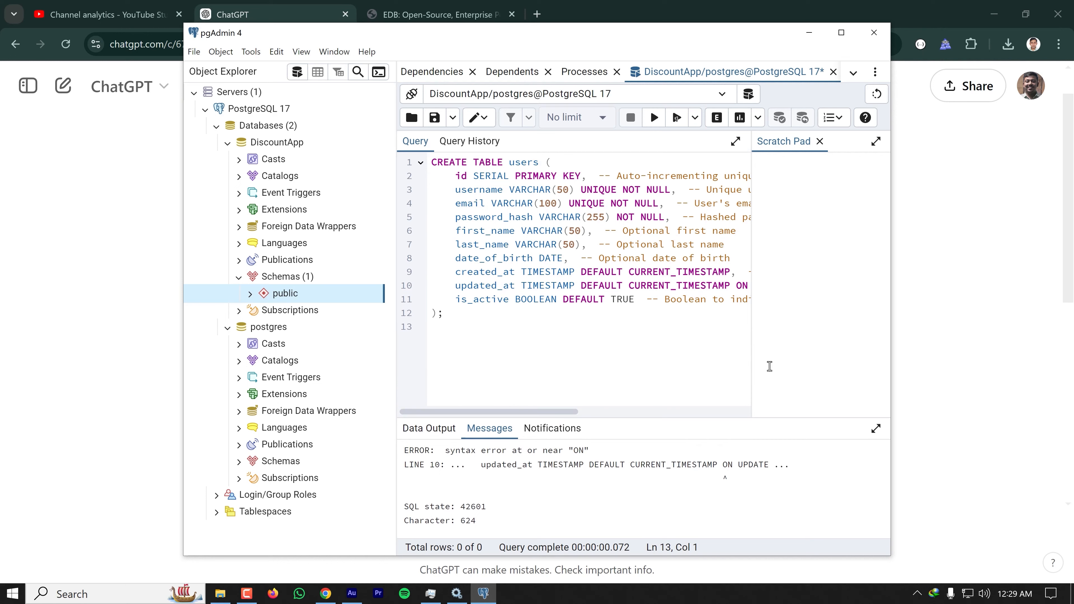
drag(739, 285, 575, 290)
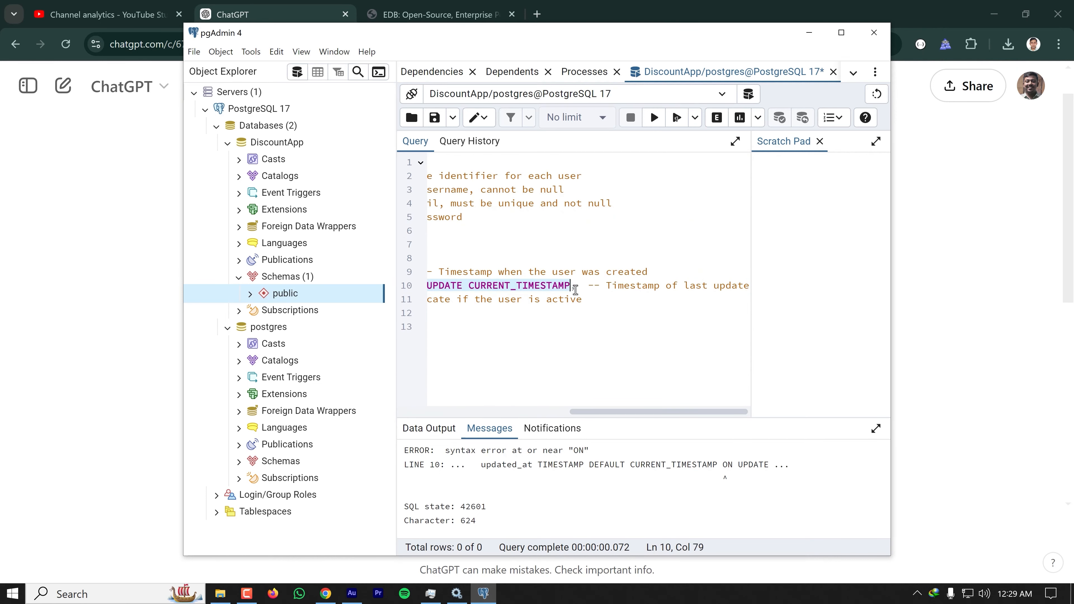
key(BackSpace)
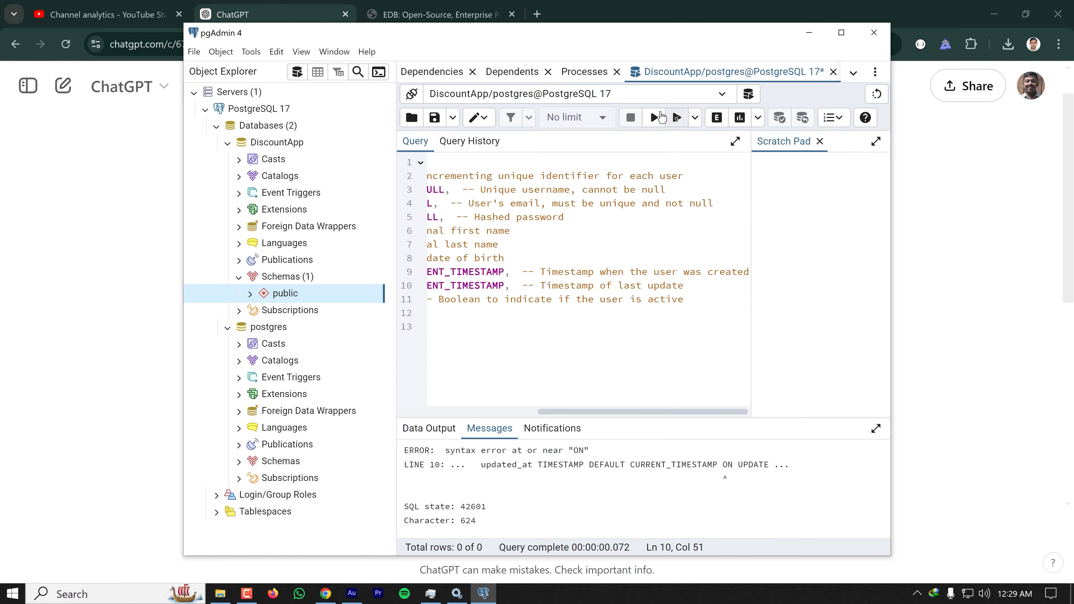
click(654, 119)
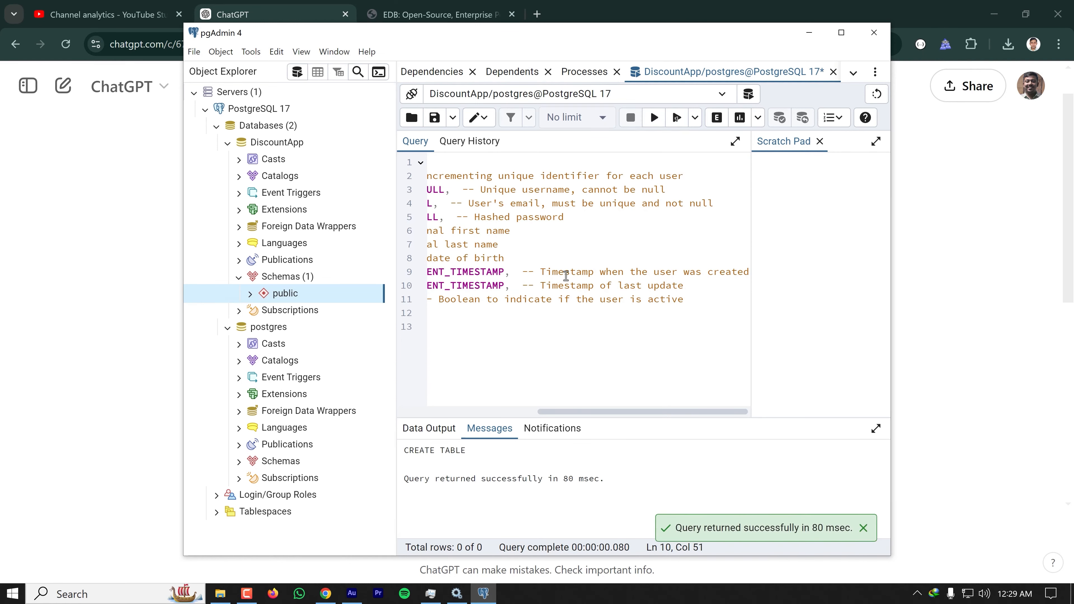
- Refresh DiscountApp's Schemas and expand public to inspect the users table's columns
click(278, 279)
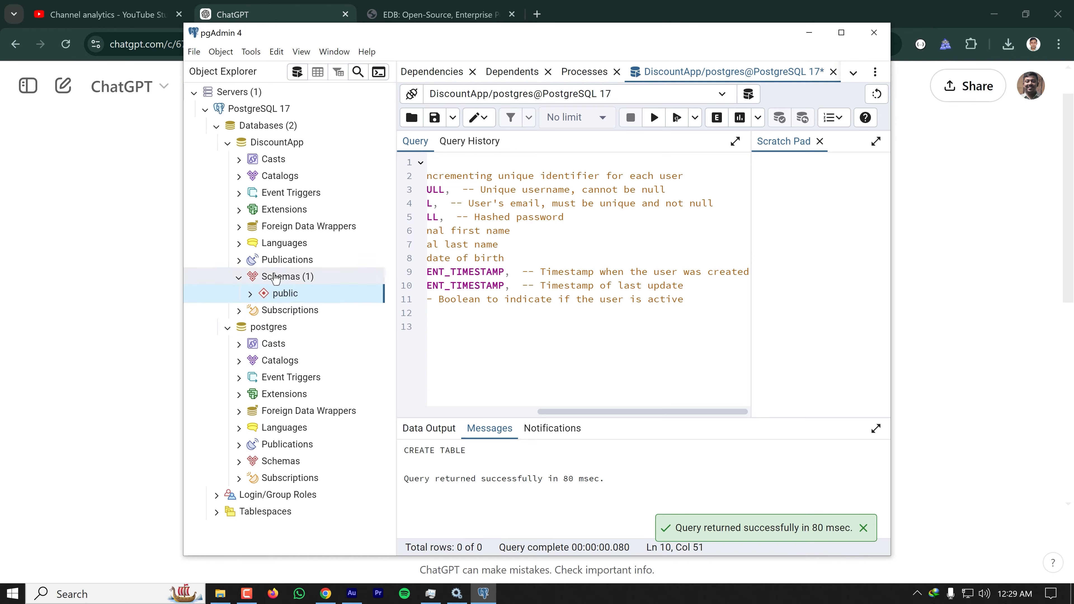
right_click(278, 279)
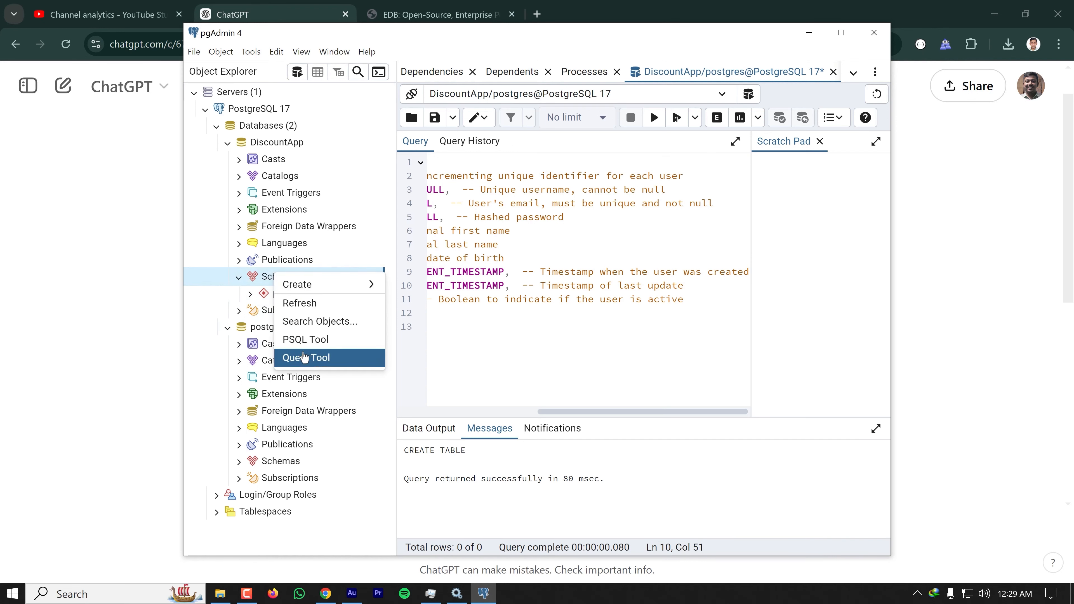
click(307, 303)
double_click(287, 293)
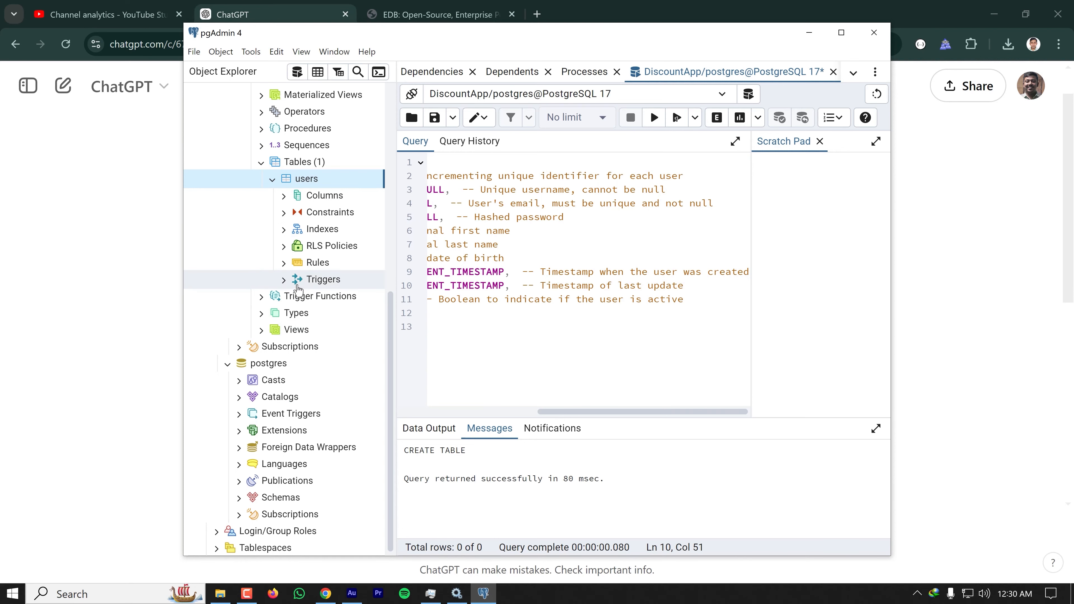
click(284, 195)
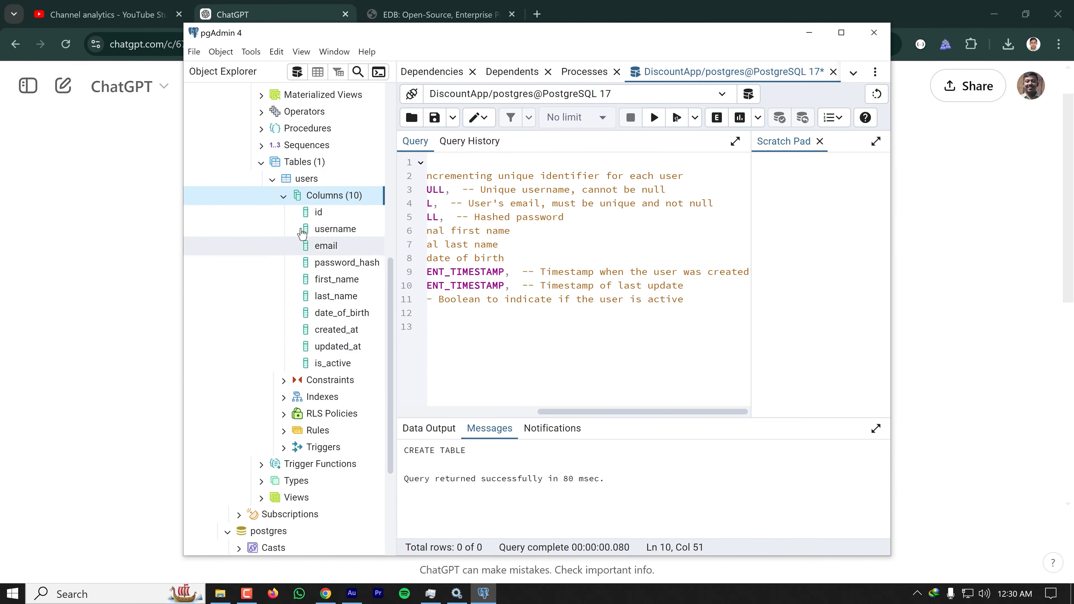
click(284, 196)
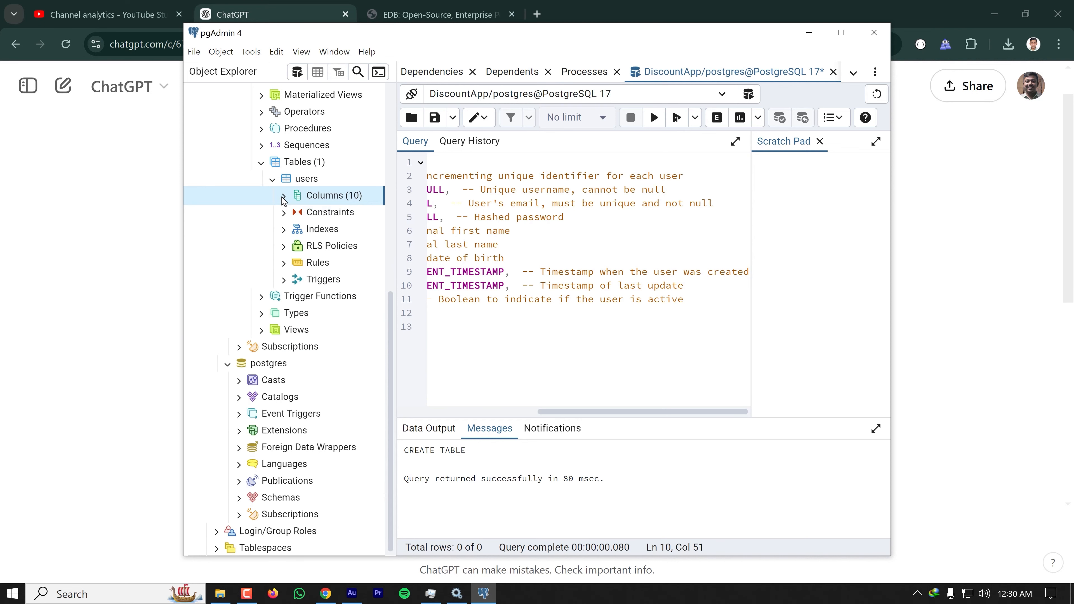
right_click(327, 197)
- View all rows of the users table and enlarge the data output area
click(312, 180)
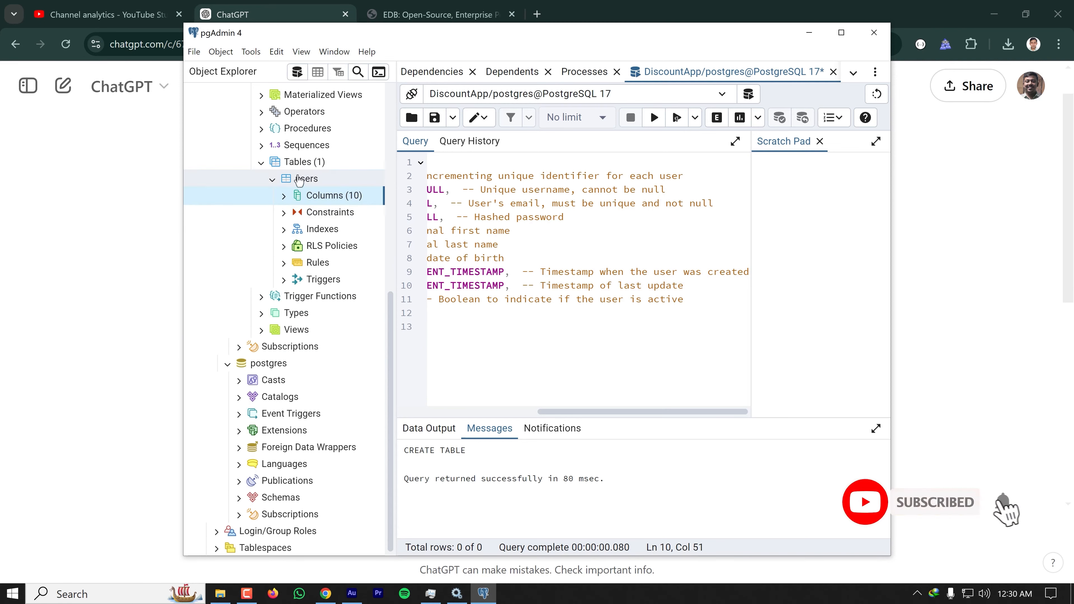
right_click(312, 179)
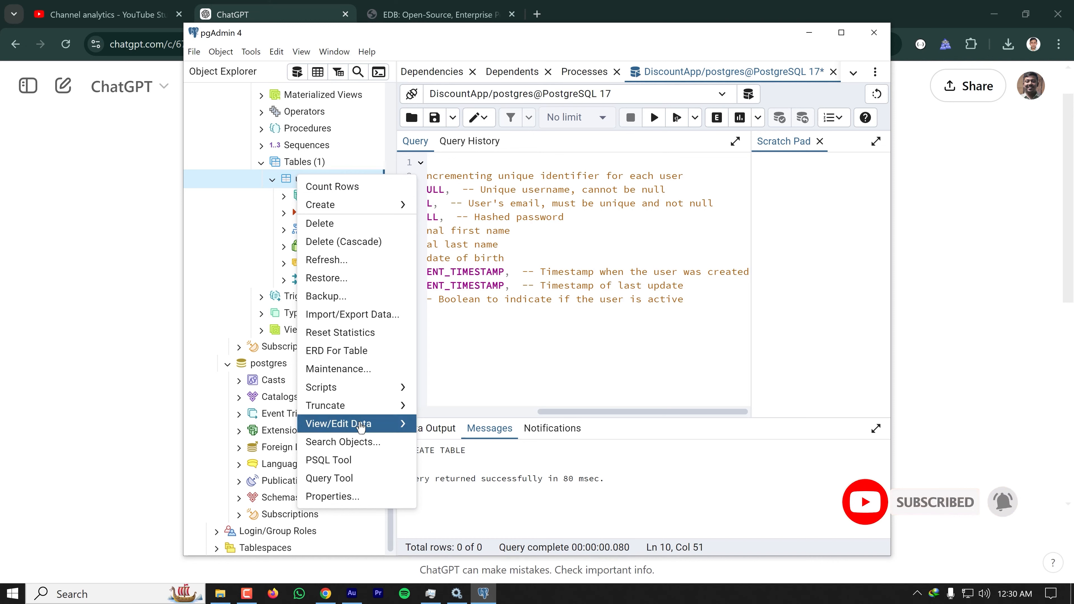
mouse_move(357, 425)
click(435, 427)
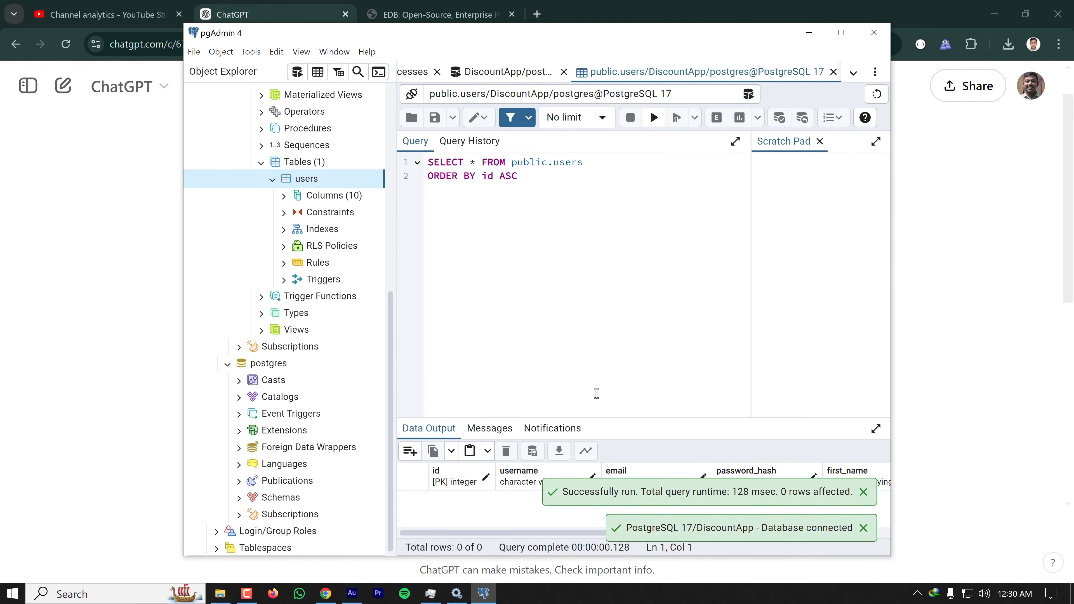
drag(598, 418, 582, 267)
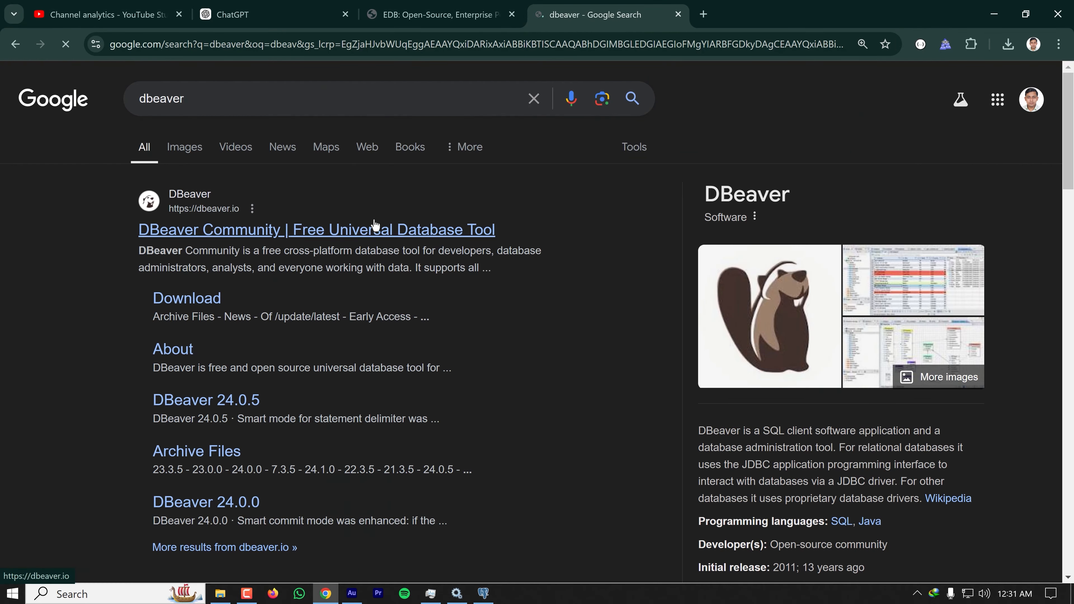
- Open the 'DBeaver Community | Free Universal Database Tool' search result
click(353, 230)
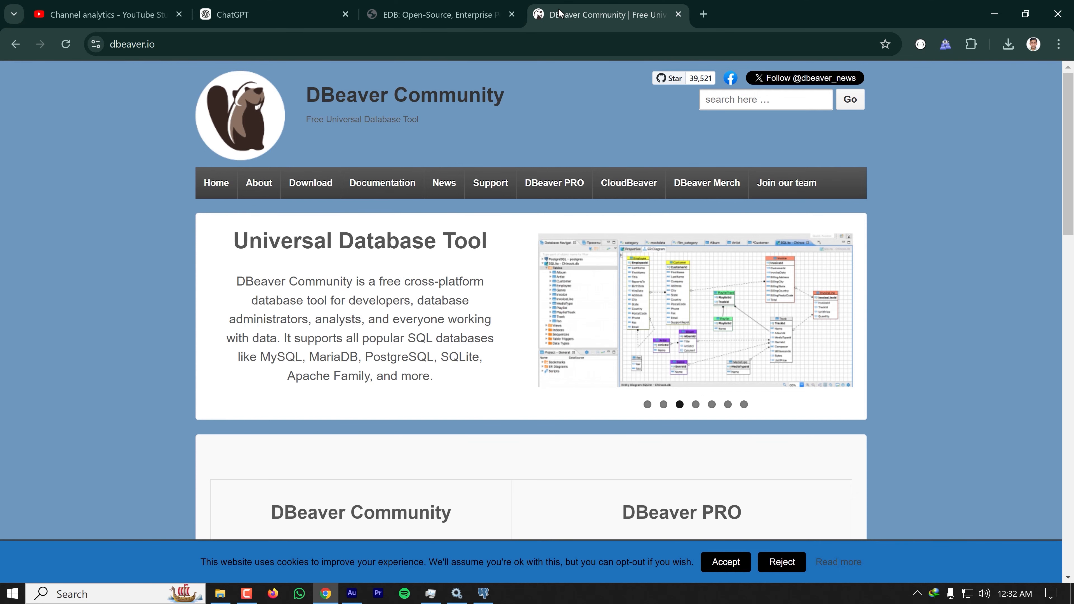
- Return to the ChatGPT conversation showing the PostgreSQL, MySQL, Oracle and SQL Server comparison summary
click(270, 14)
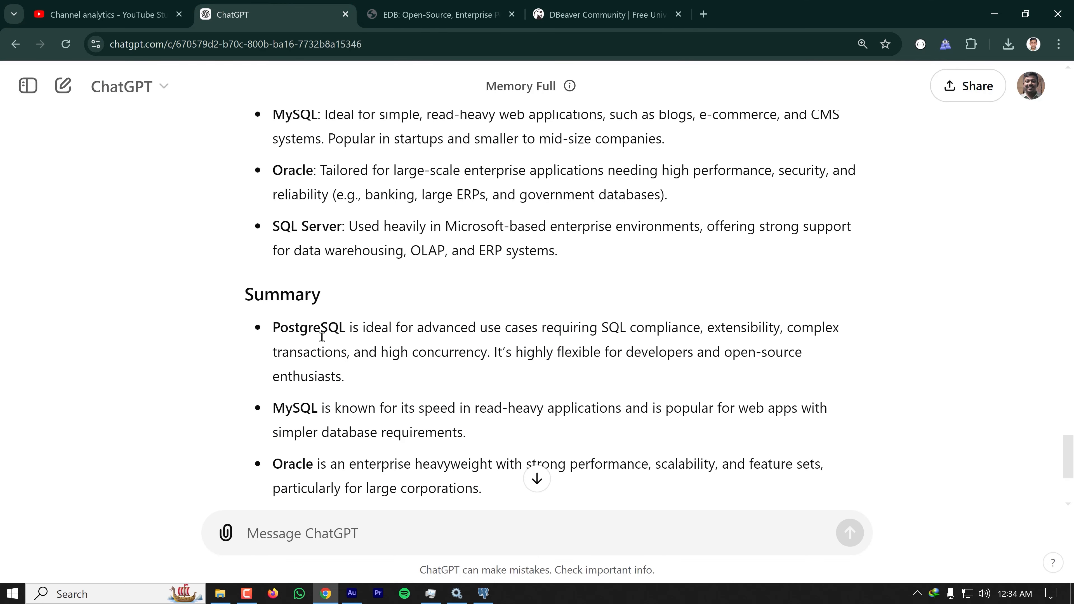